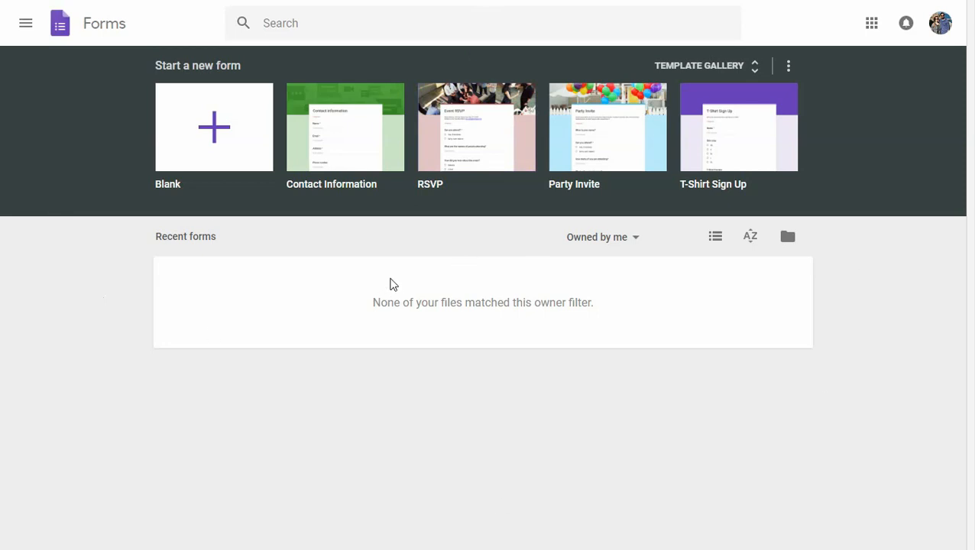
Create a blank form and turn it into a quiz, keeping grades released immediately after each submission.
click(245, 127)
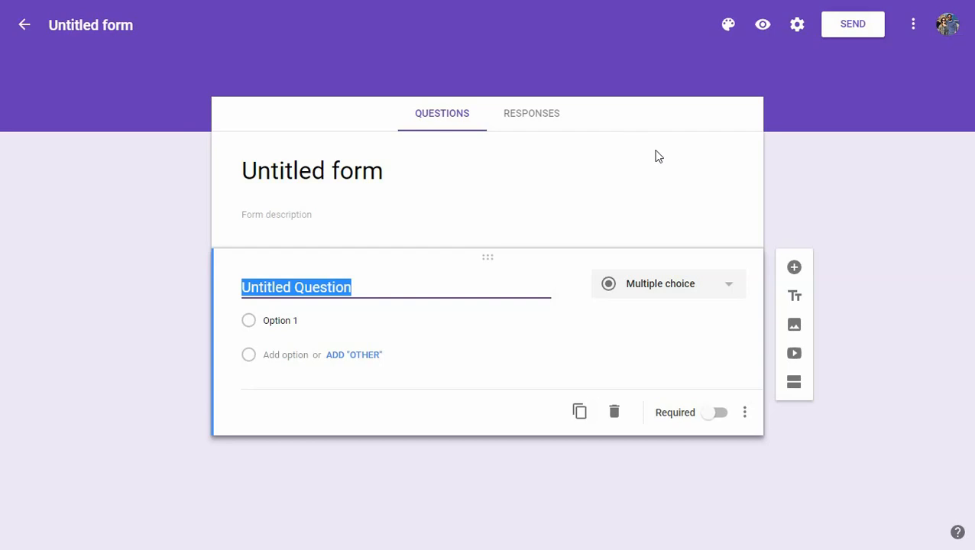
click(798, 26)
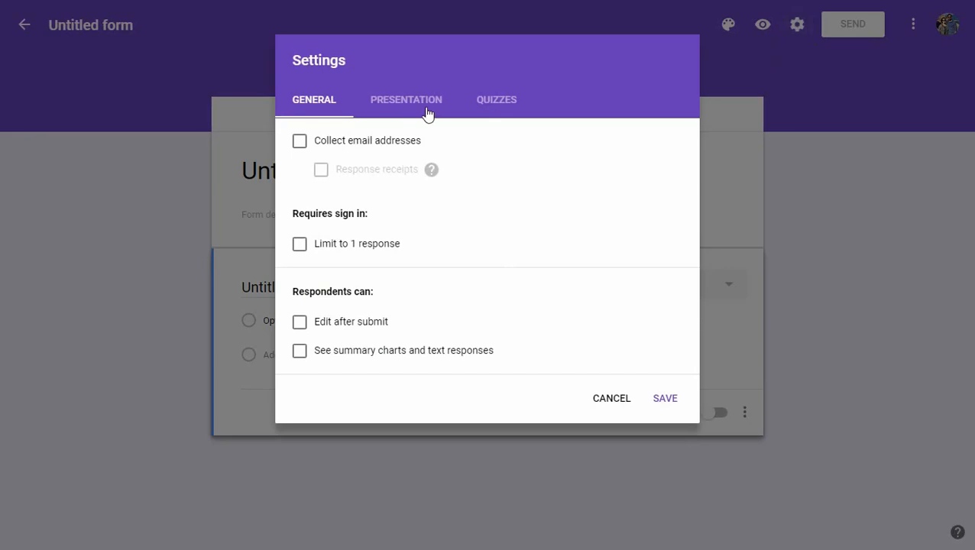
click(498, 103)
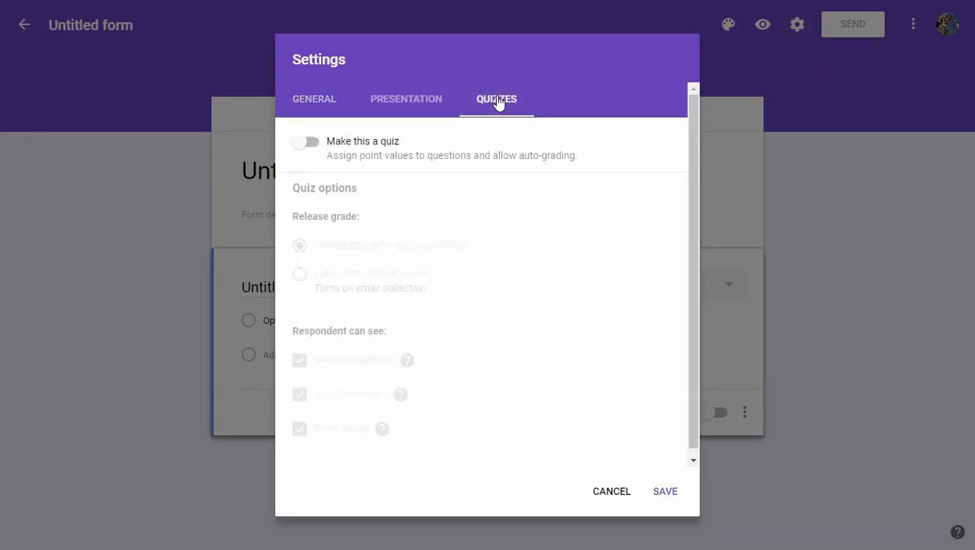
click(316, 146)
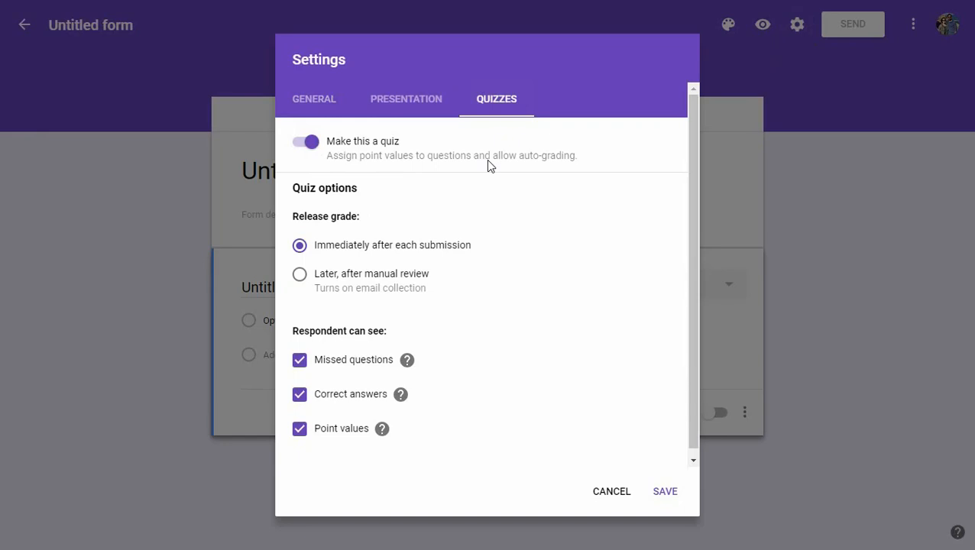
scroll(495, 180, down, 1)
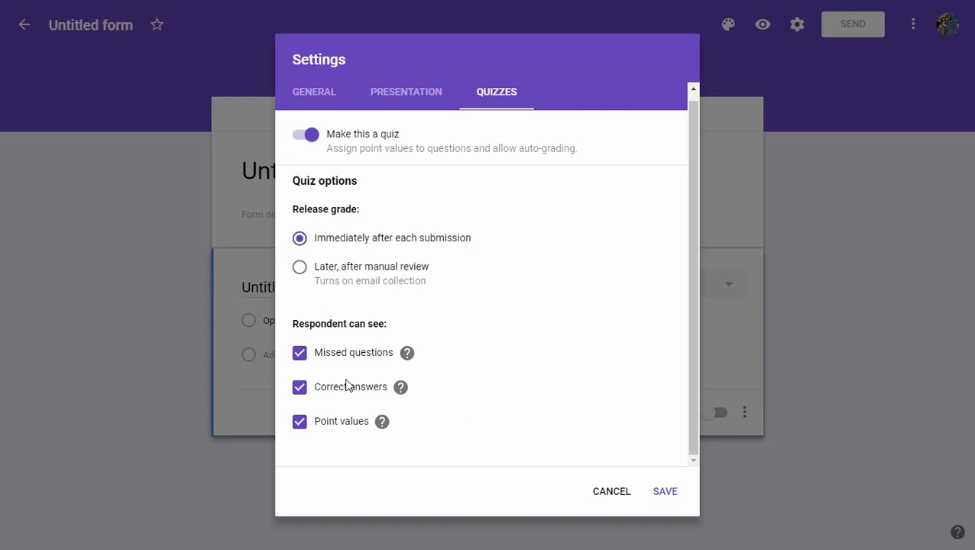
mouse_move(385, 422)
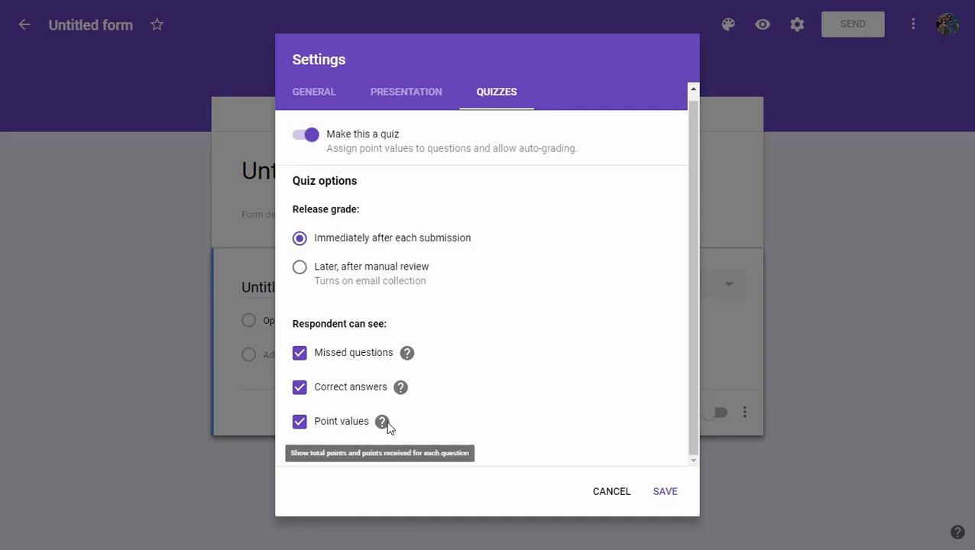
mouse_move(405, 353)
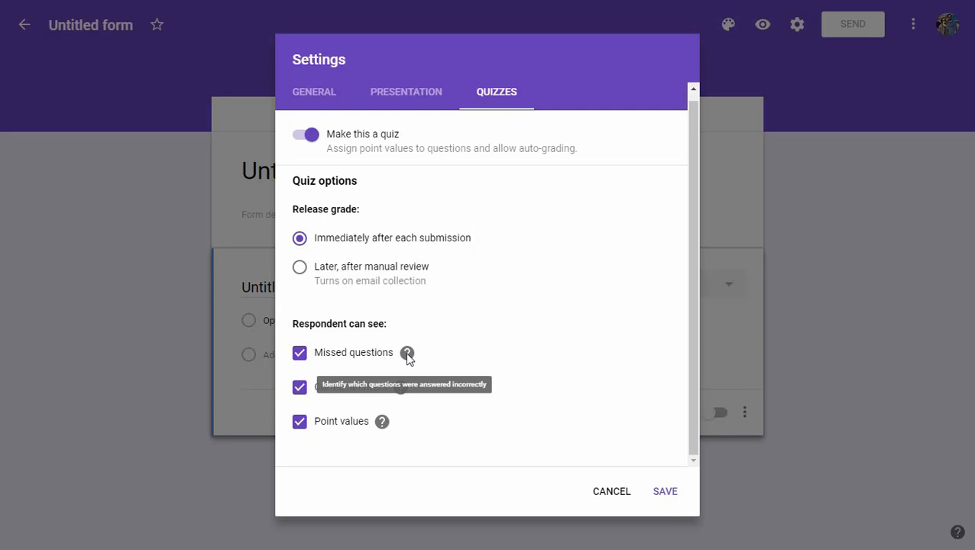
Turn off the link to submit another response in the form's presentation settings.
click(430, 100)
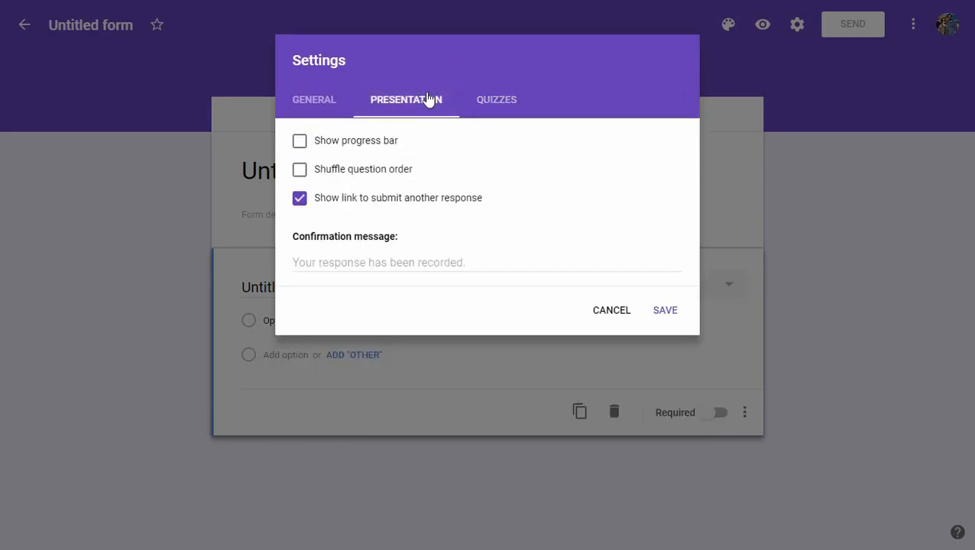
click(336, 146)
click(317, 145)
click(332, 174)
click(331, 175)
click(375, 202)
click(321, 261)
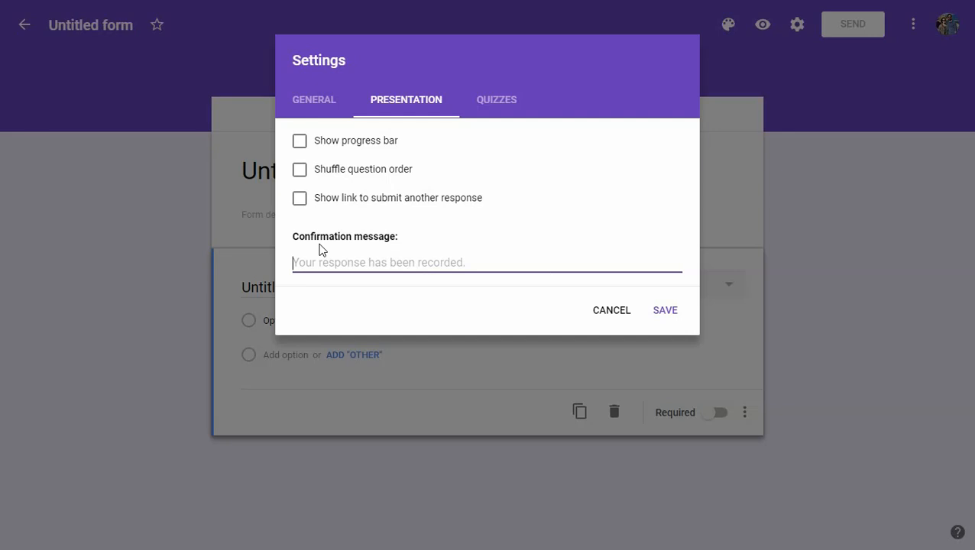
Limit the form to 1 response in the general settings and save the settings.
click(326, 100)
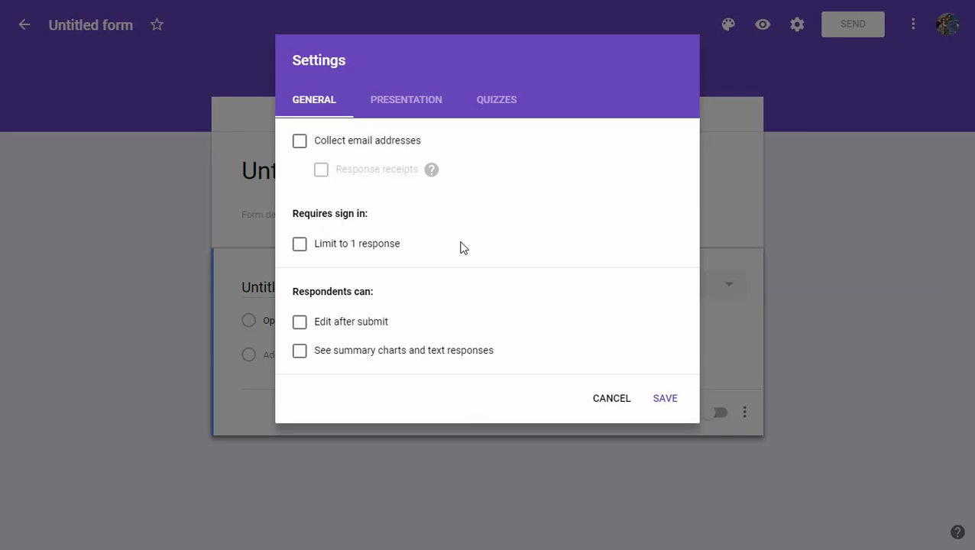
click(344, 147)
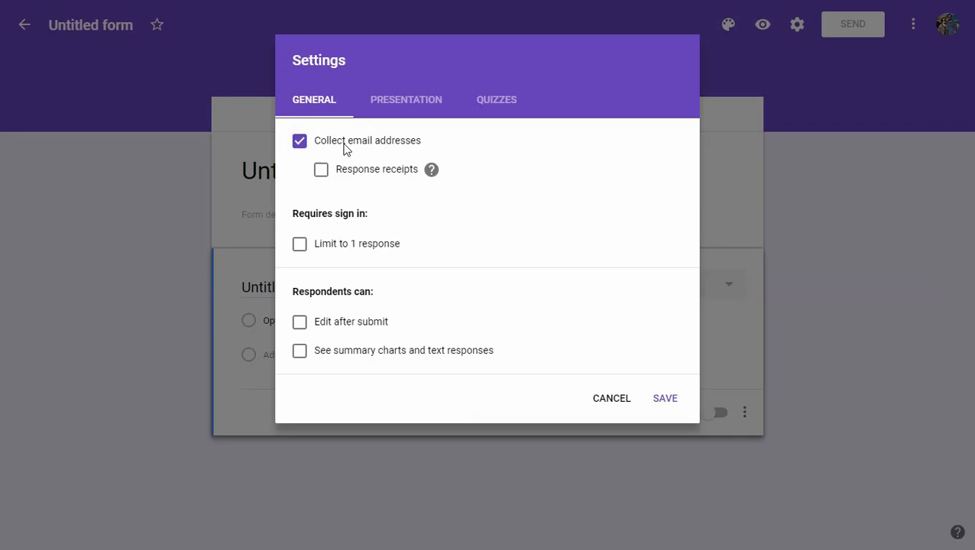
click(344, 145)
click(335, 246)
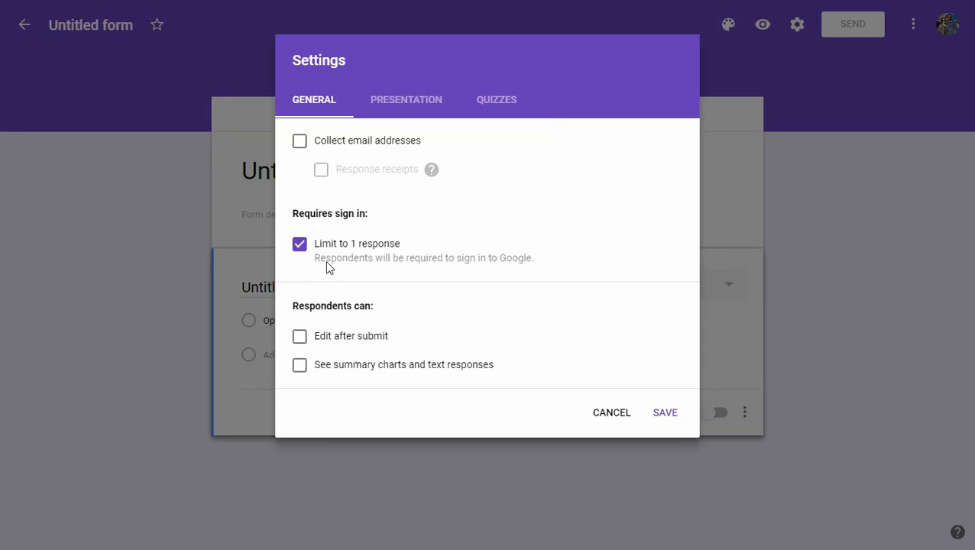
click(331, 347)
click(331, 346)
click(495, 100)
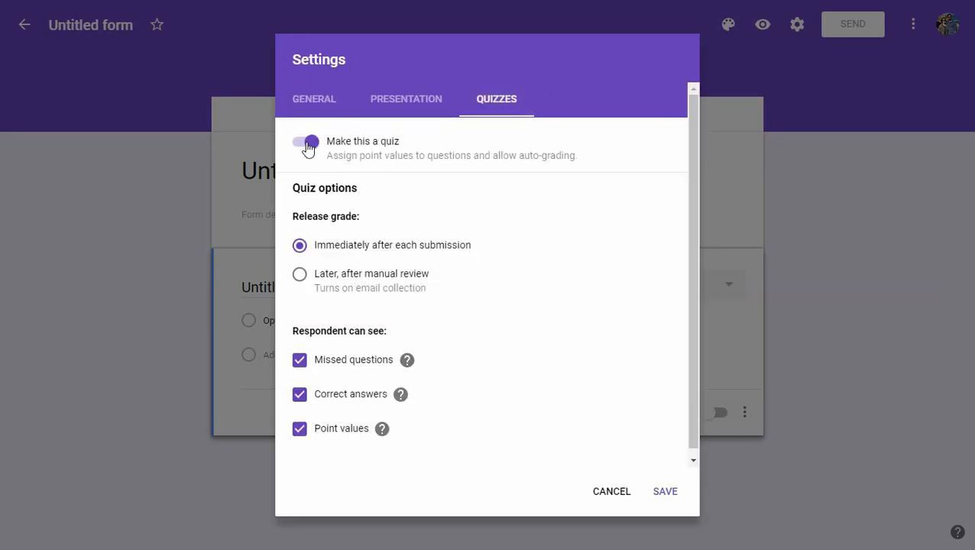
click(314, 100)
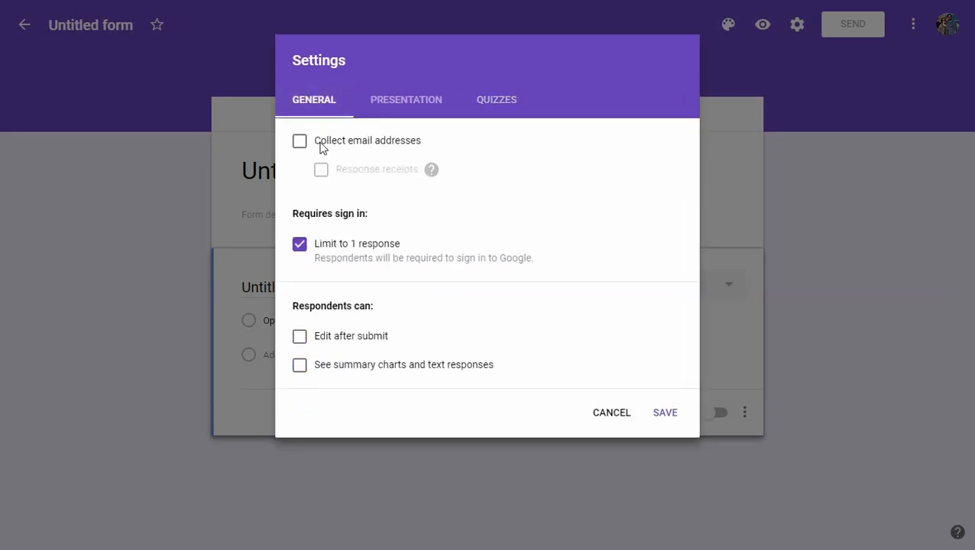
click(665, 413)
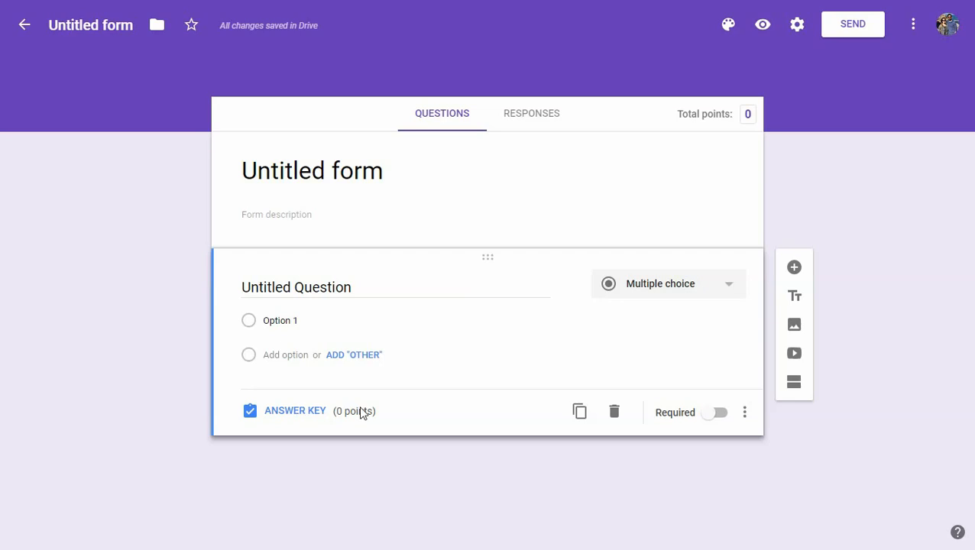
Title the first multiple choice question "What is 2+2?".
click(728, 287)
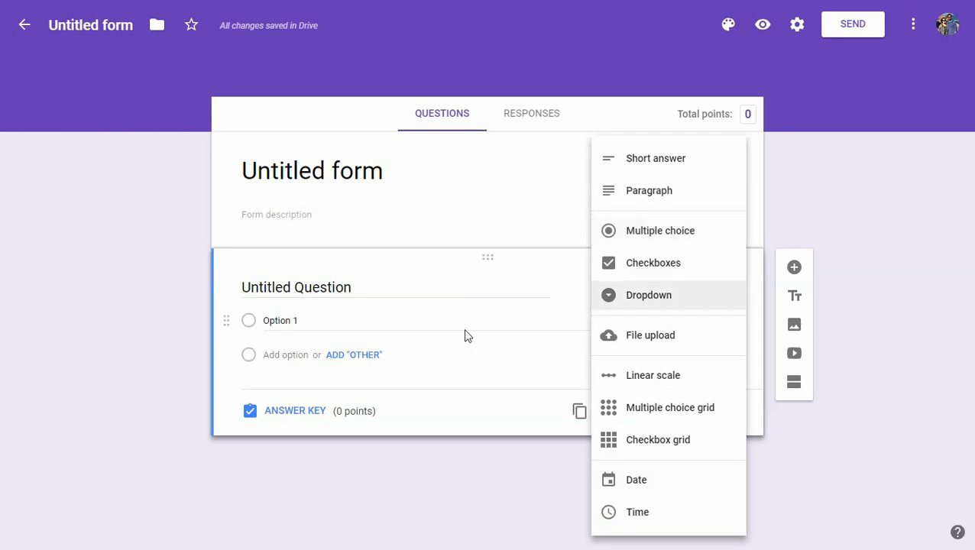
click(379, 284)
text(What)
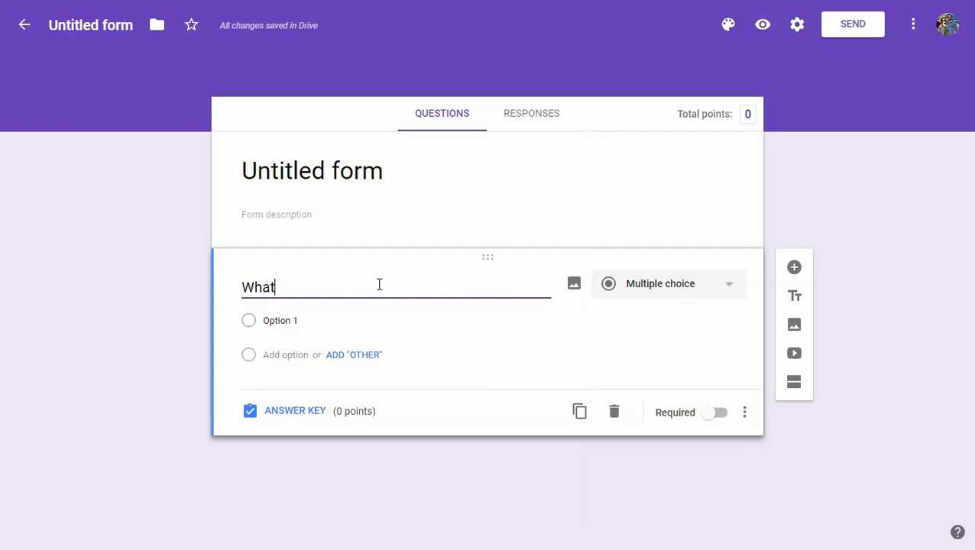
text( is 2+2?)
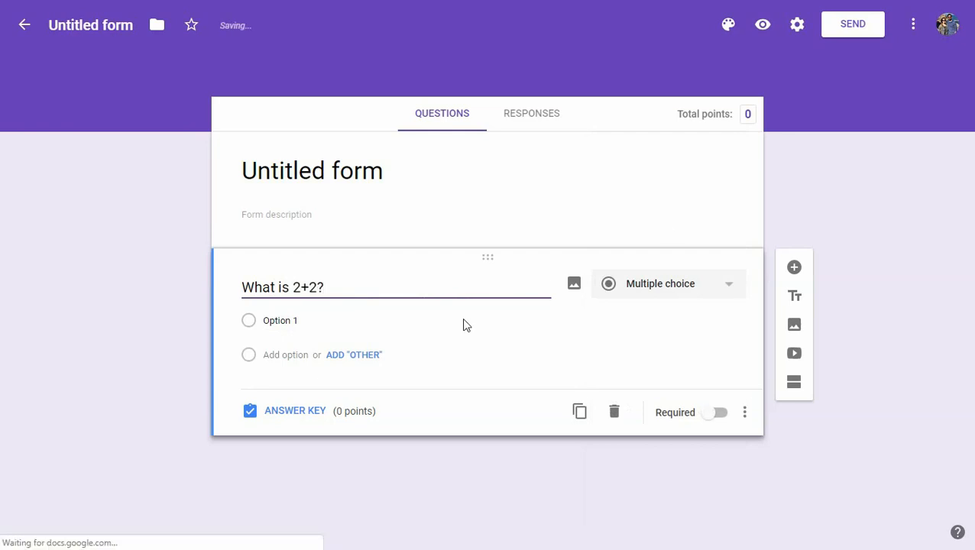
Give the 2+2 question the options 4 and 5, plus all the suggested options, 2 and 1, leaving it not required.
click(309, 320)
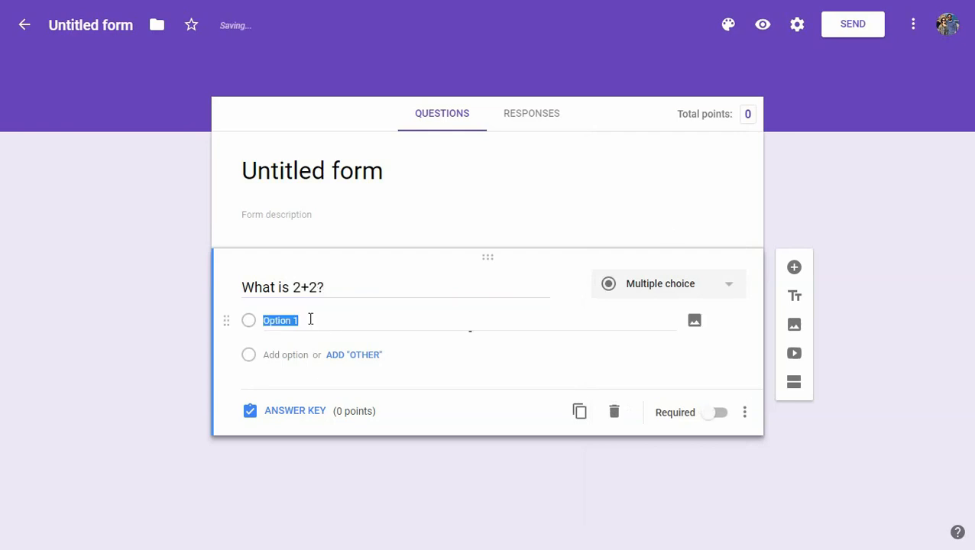
text(4)
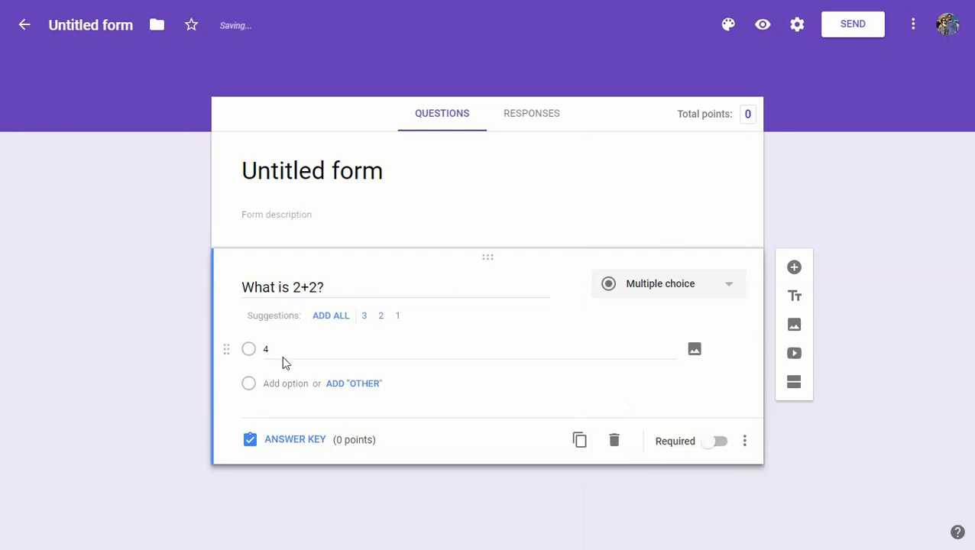
click(285, 383)
text(5)
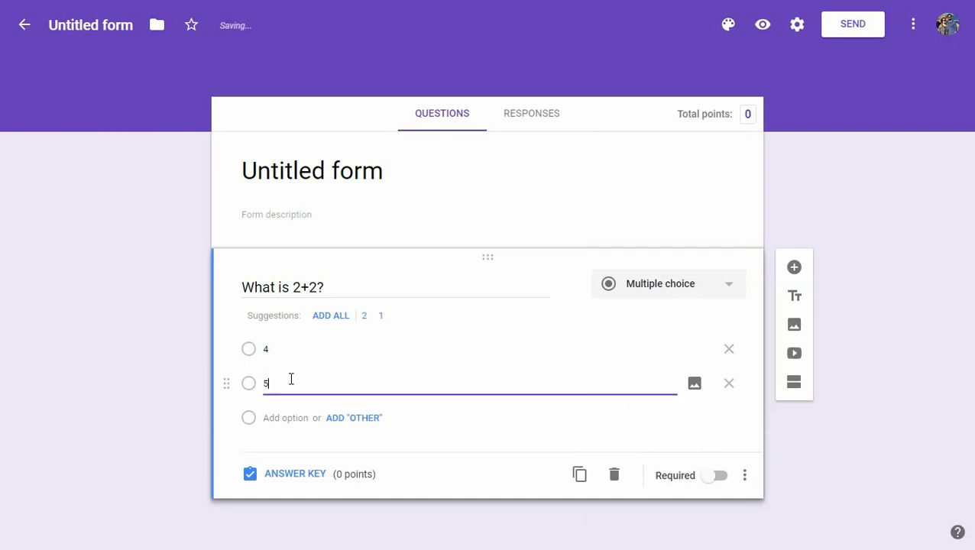
click(335, 316)
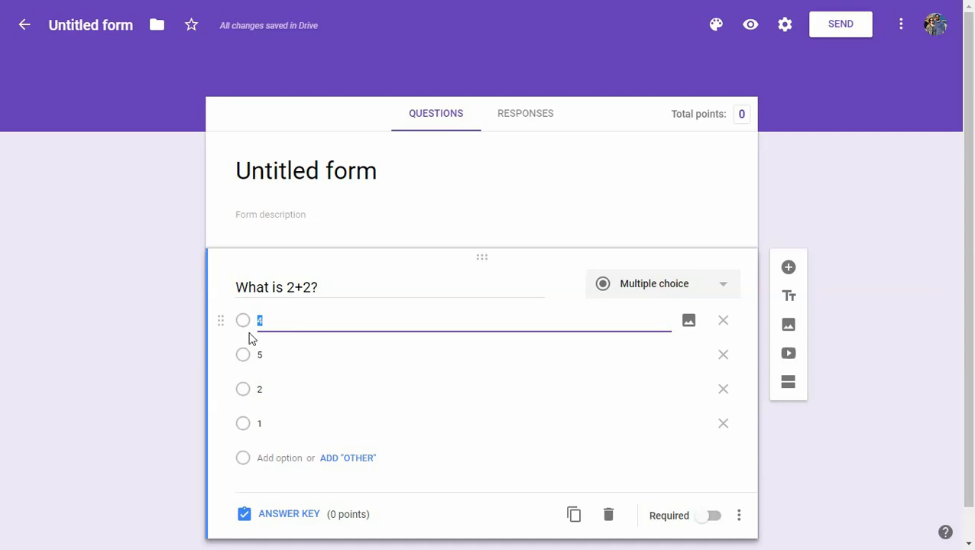
click(395, 486)
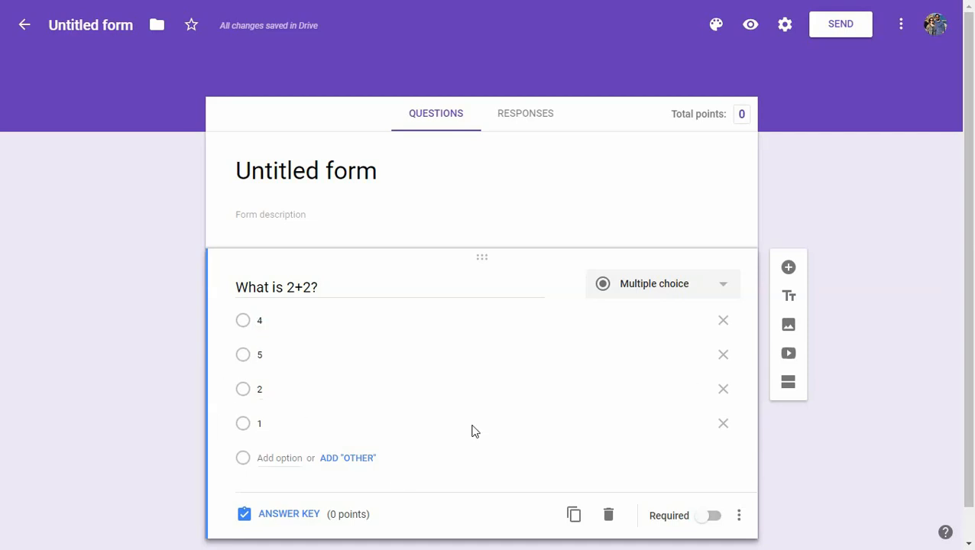
scroll(511, 379, down, 1)
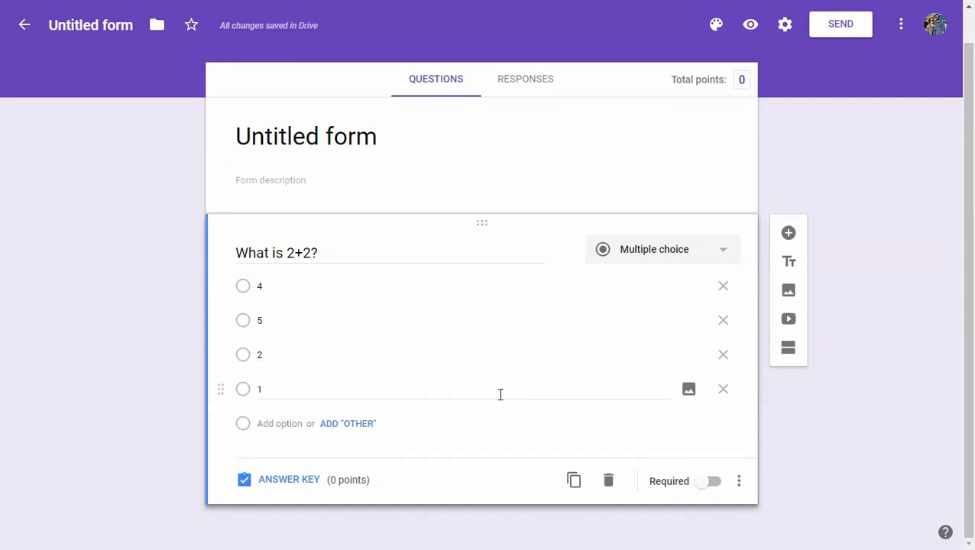
click(709, 484)
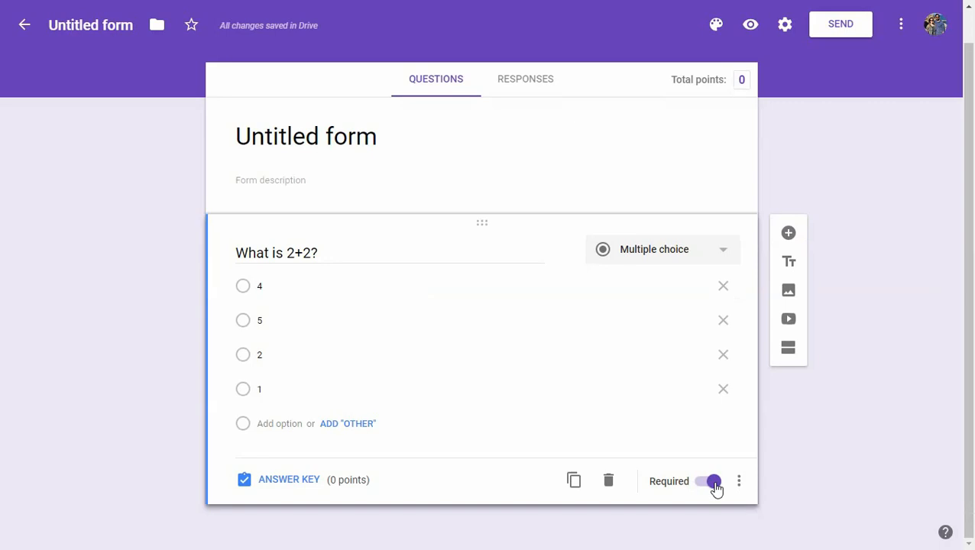
click(715, 483)
Add a second multiple choice question titled "What is 1+1".
click(788, 234)
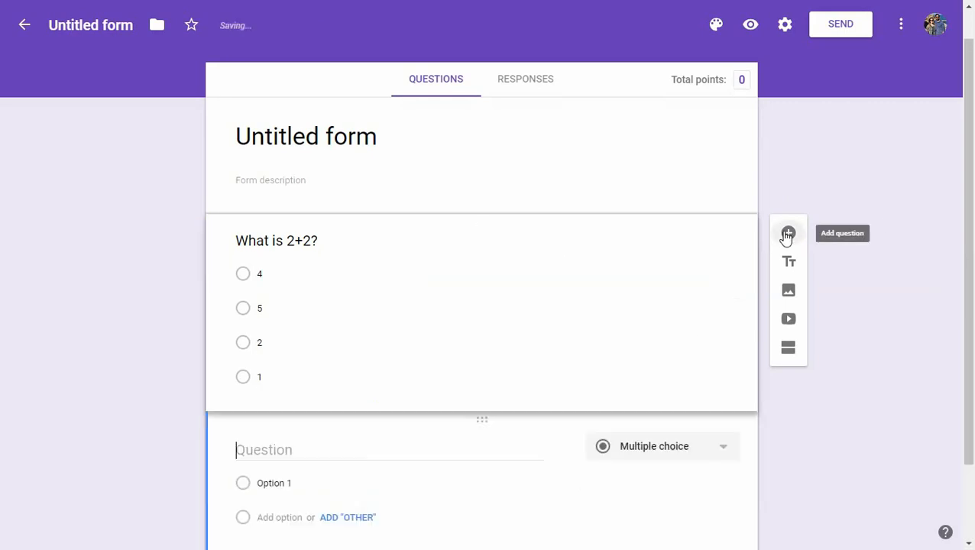
text(Wh)
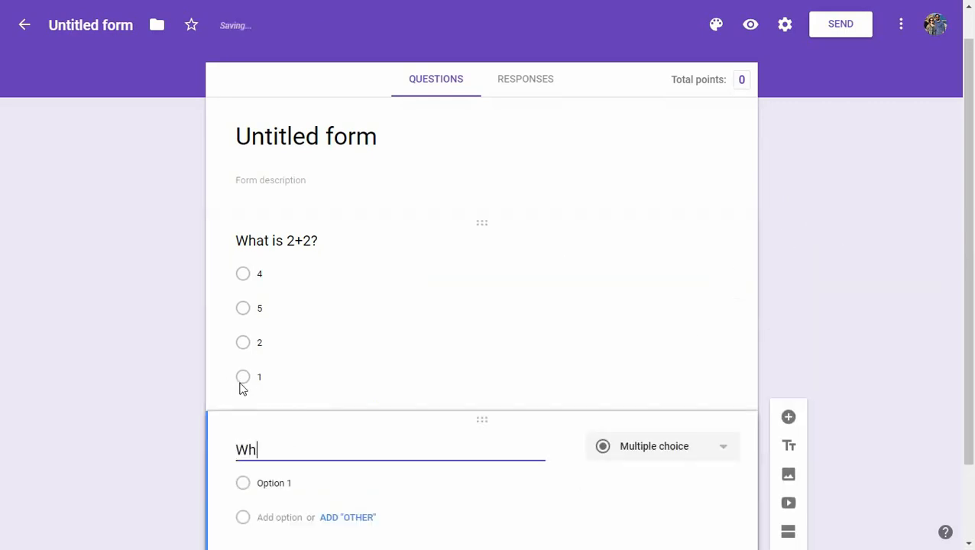
text(at is 1+1)
Enter 1, 2, 3 and 4 as the answer options of the 1+1 question.
click(293, 483)
text(1)
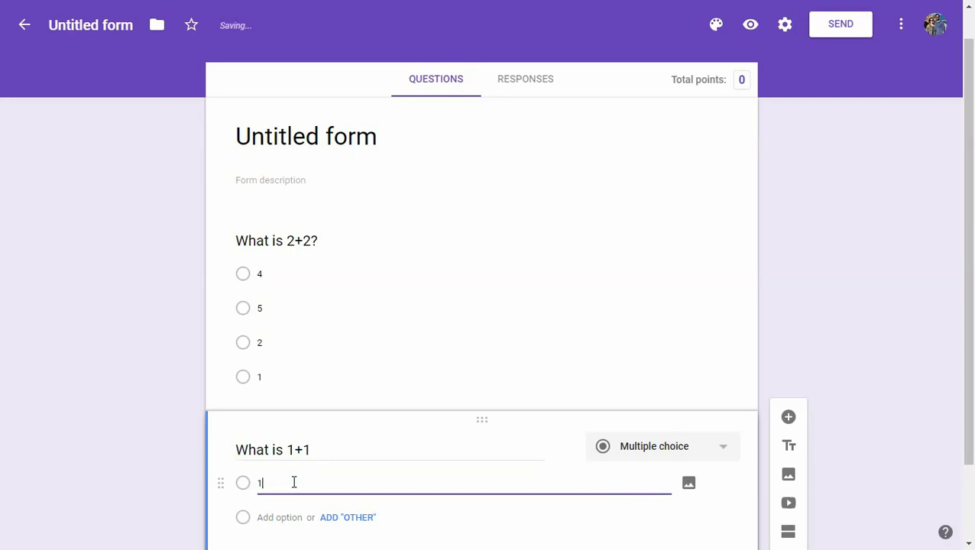
key(Return)
key(Return)
text(3)
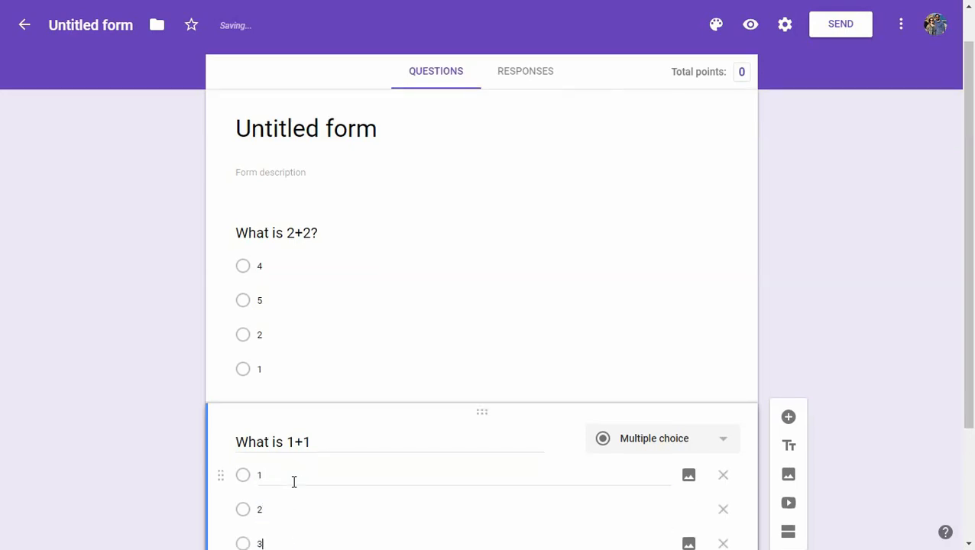
key(Return)
text(4)
click(416, 459)
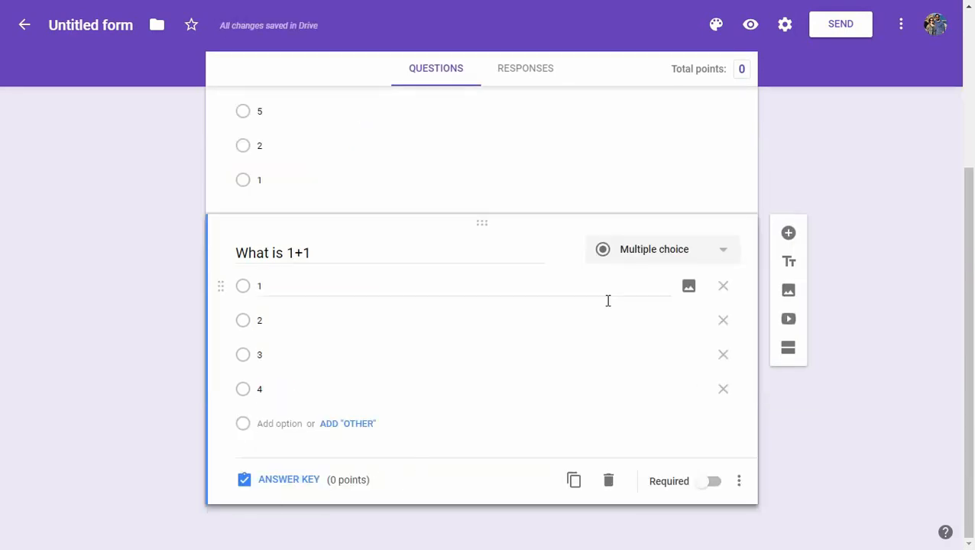
click(727, 252)
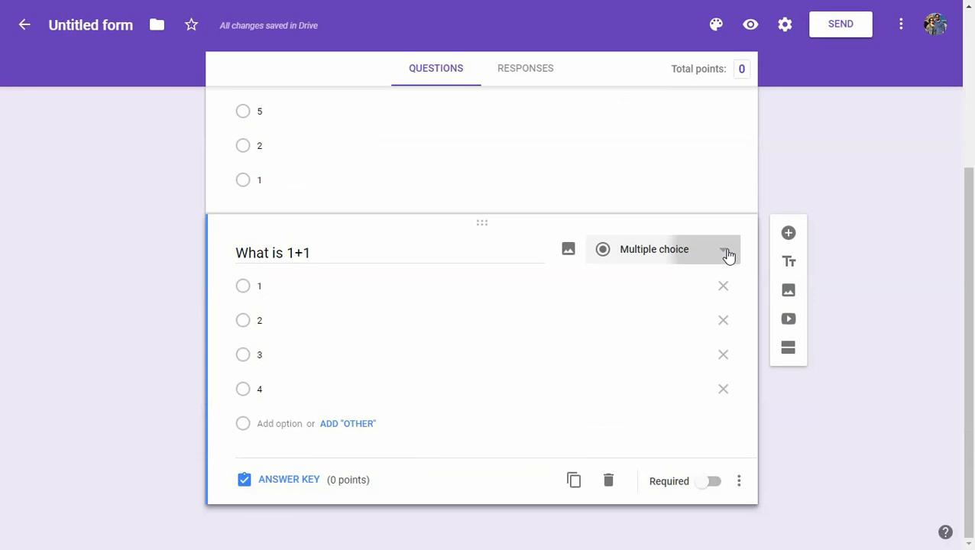
click(475, 481)
Add a third question to the form and make it a short answer question.
click(790, 235)
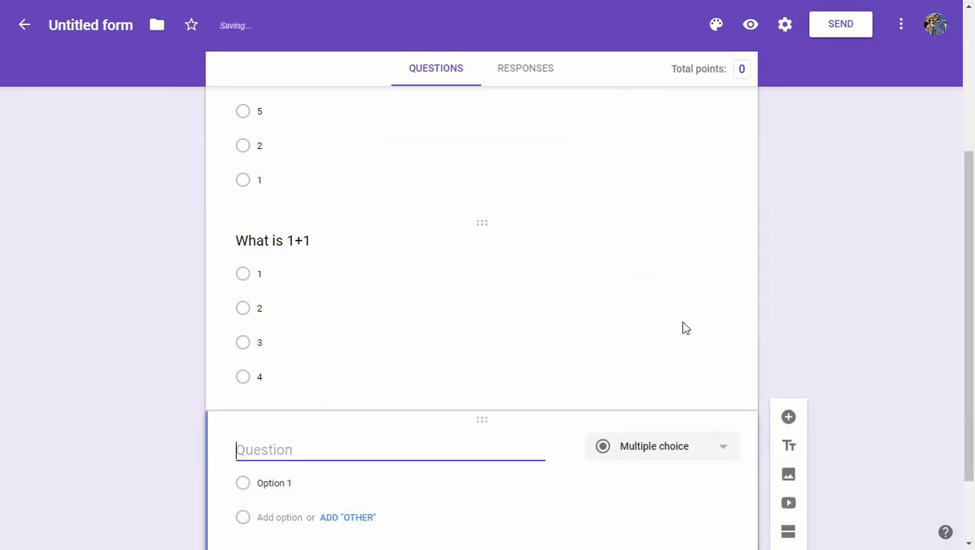
click(725, 359)
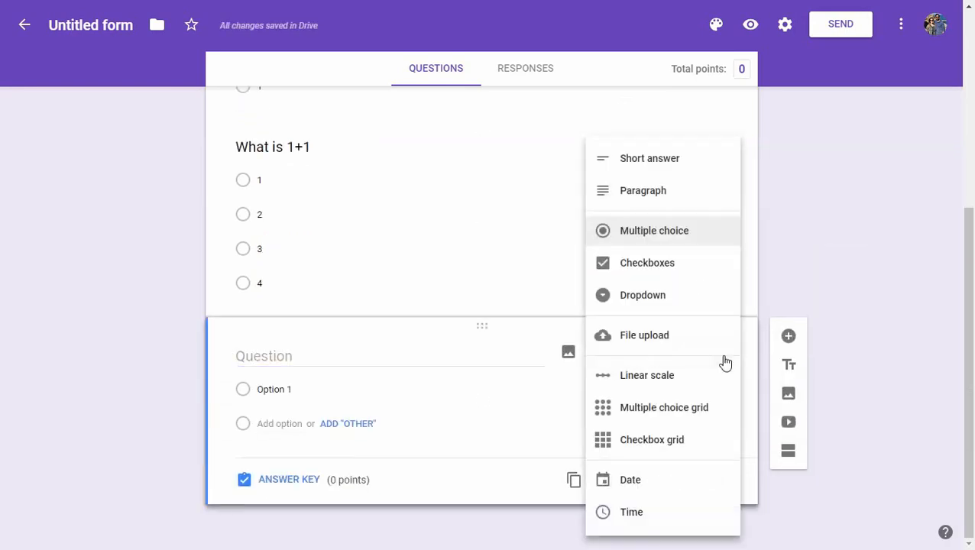
click(651, 168)
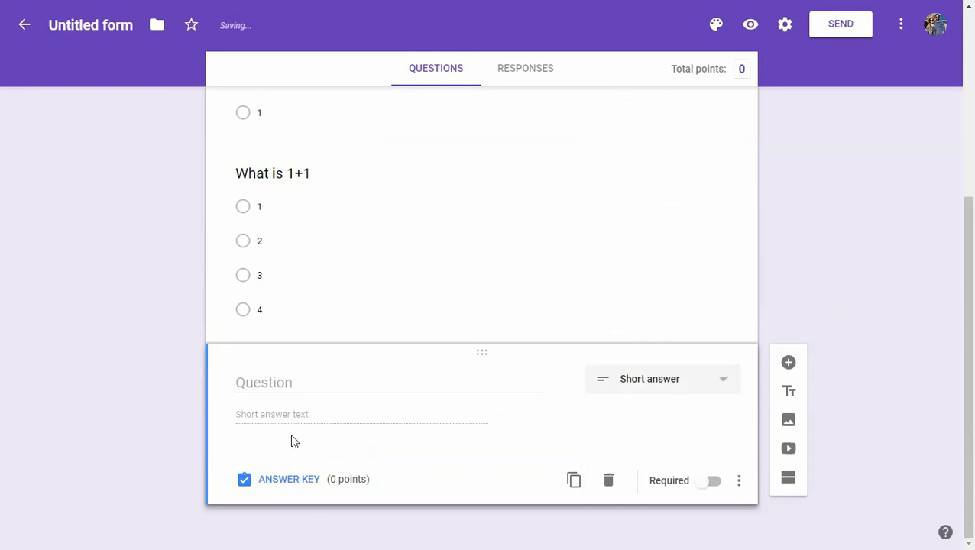
Title the short answer question "What country are you from?".
click(297, 386)
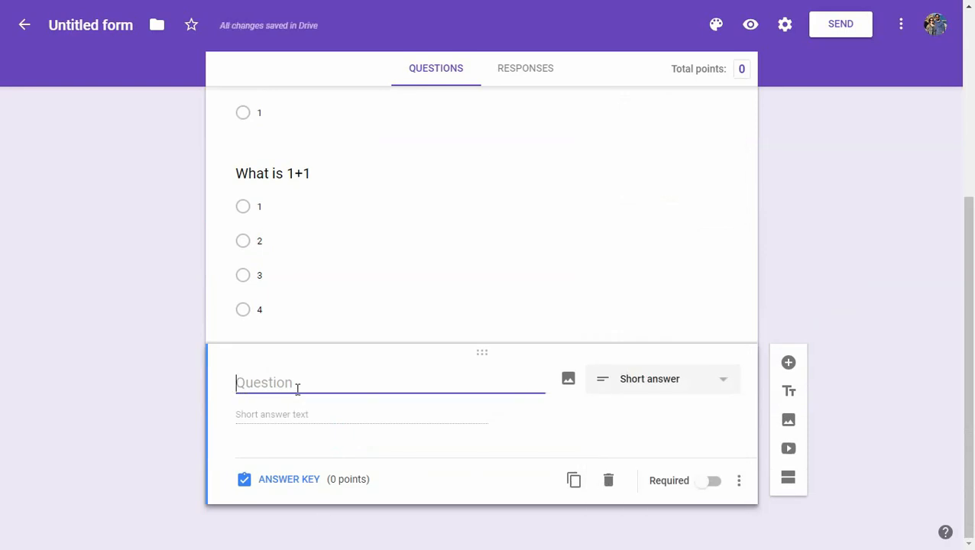
text(What country)
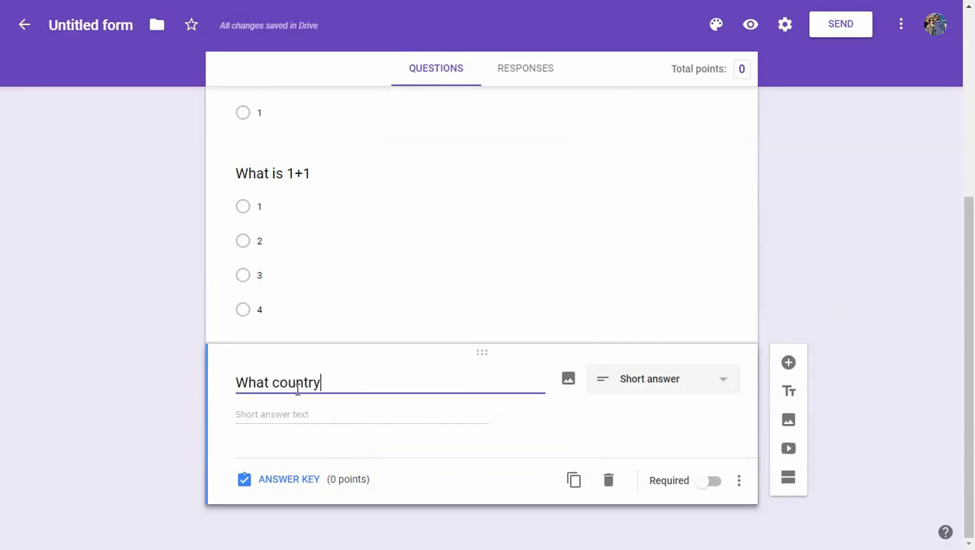
text( are you from>?)
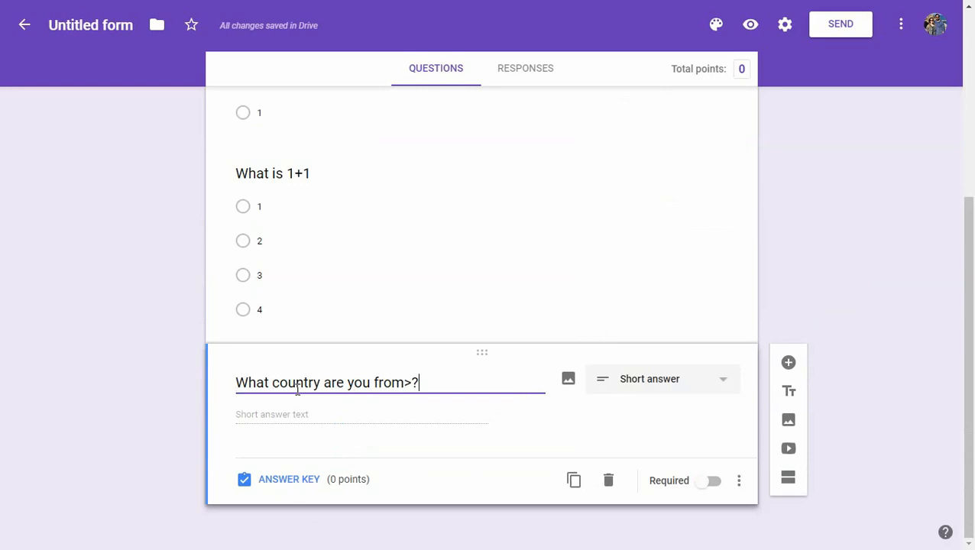
key(BackSpace)
key(BackSpace)
text(?)
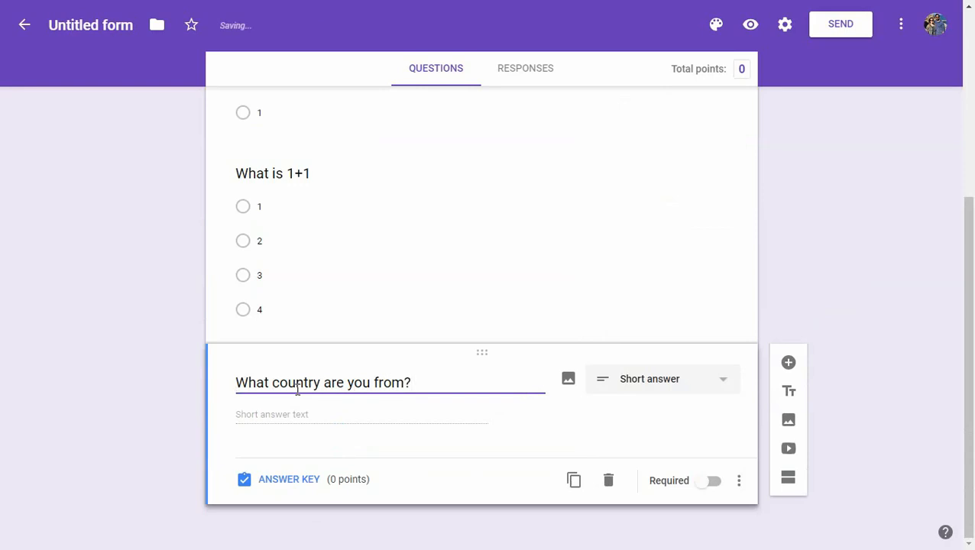
click(289, 411)
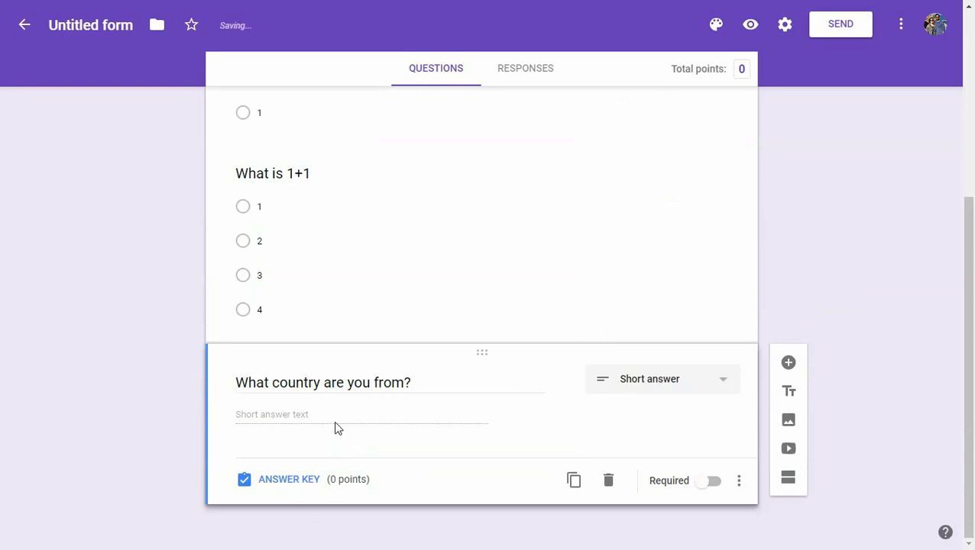
Open the answer key of the "What country are you from?" question.
scroll(420, 488, up, 5)
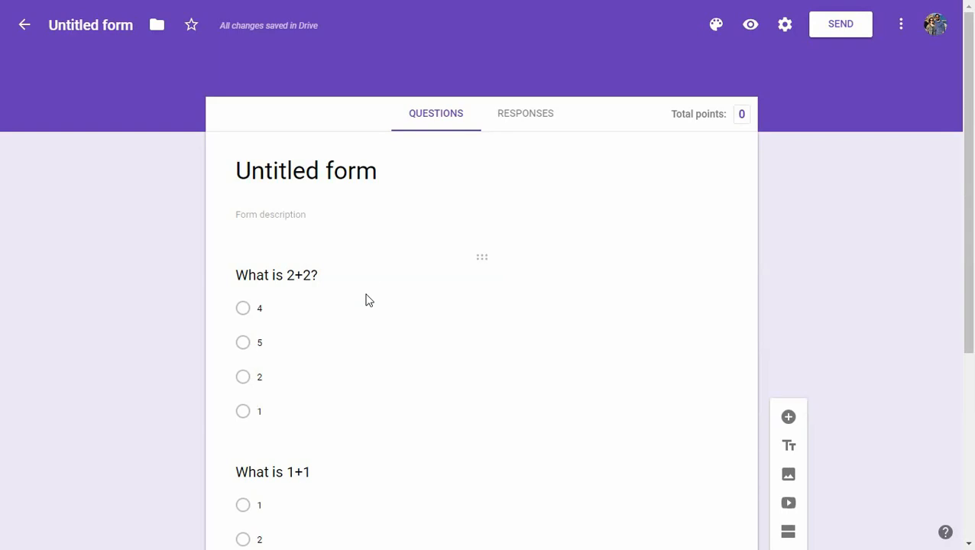
scroll(365, 300, down, 4)
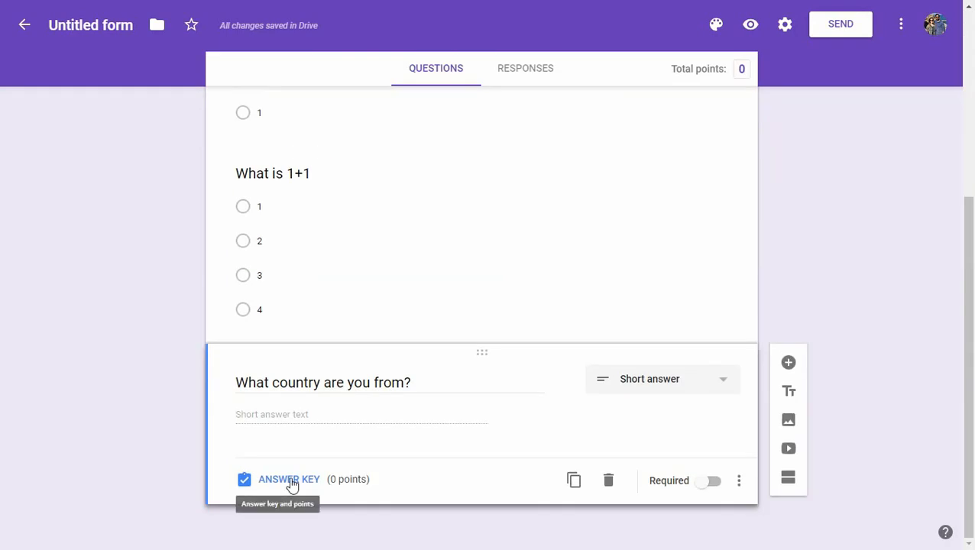
click(292, 486)
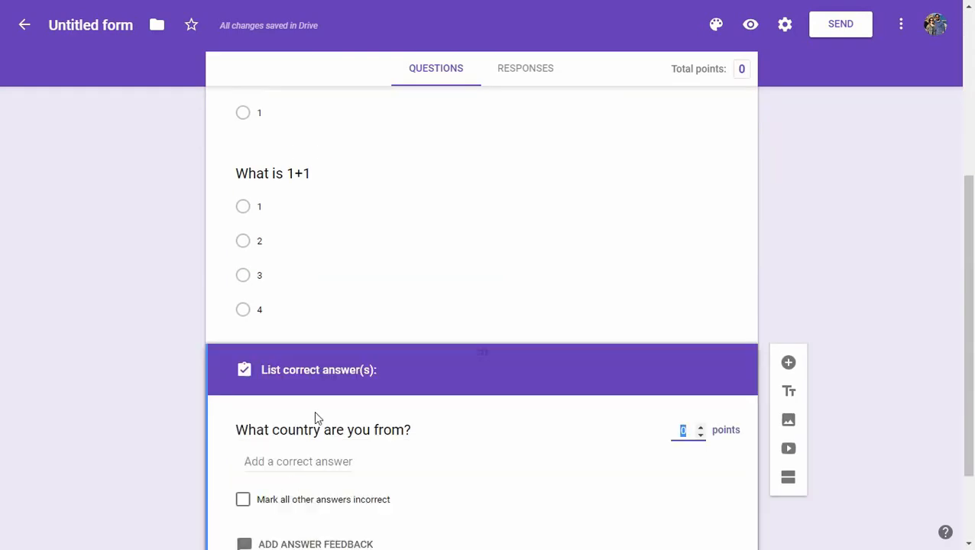
In the answer key of the 2+2 question, assign 5 points and mark 4 as the correct answer.
scroll(315, 415, up, 5)
click(361, 296)
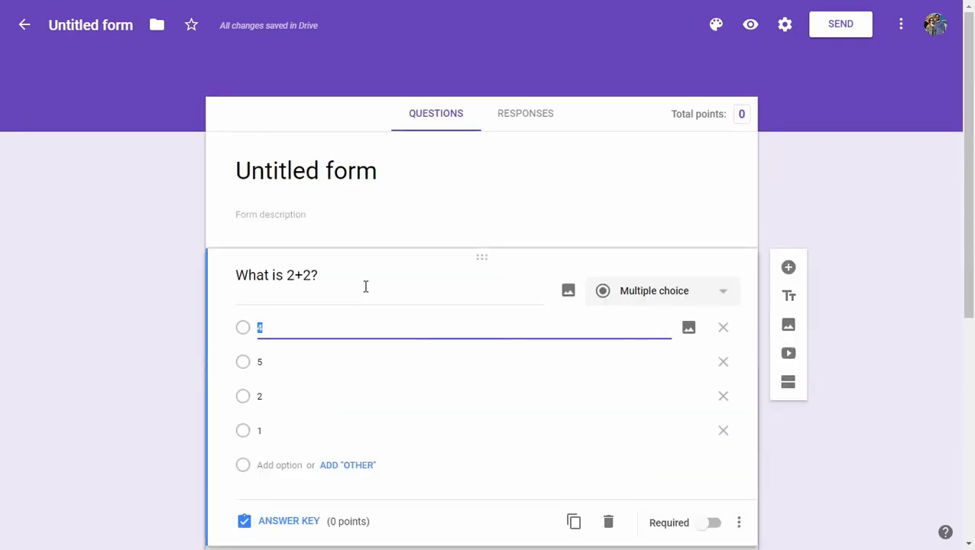
scroll(365, 286, down, 5)
scroll(313, 364, up, 5)
scroll(302, 460, down, 1)
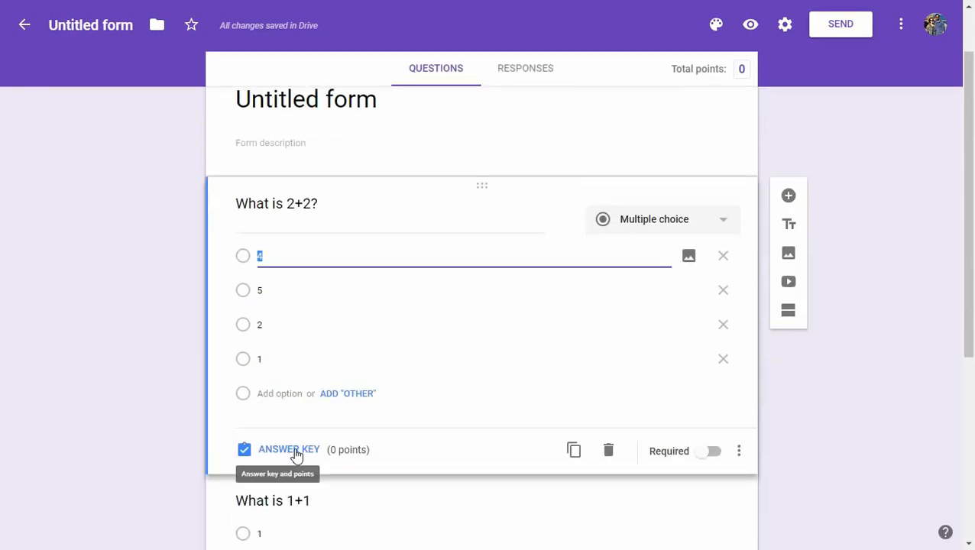
click(296, 451)
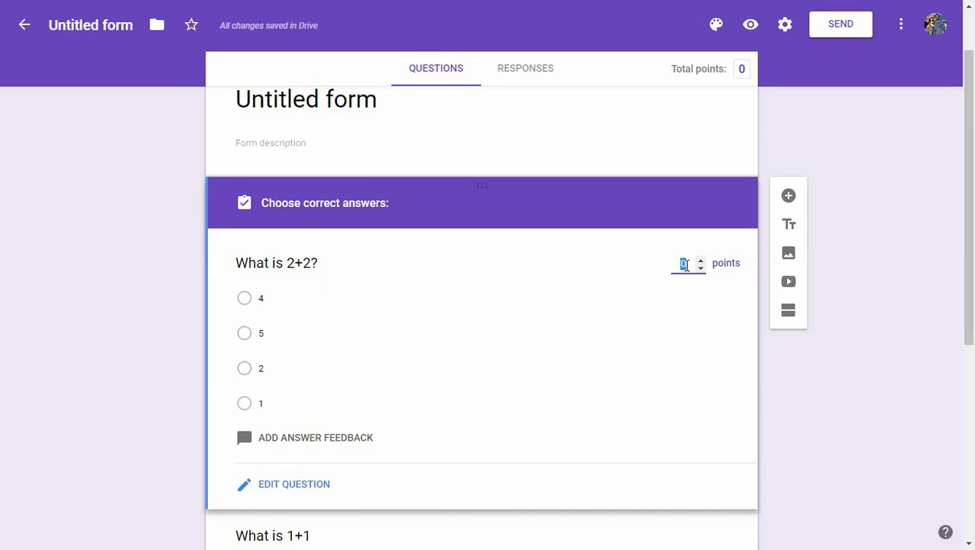
text(5)
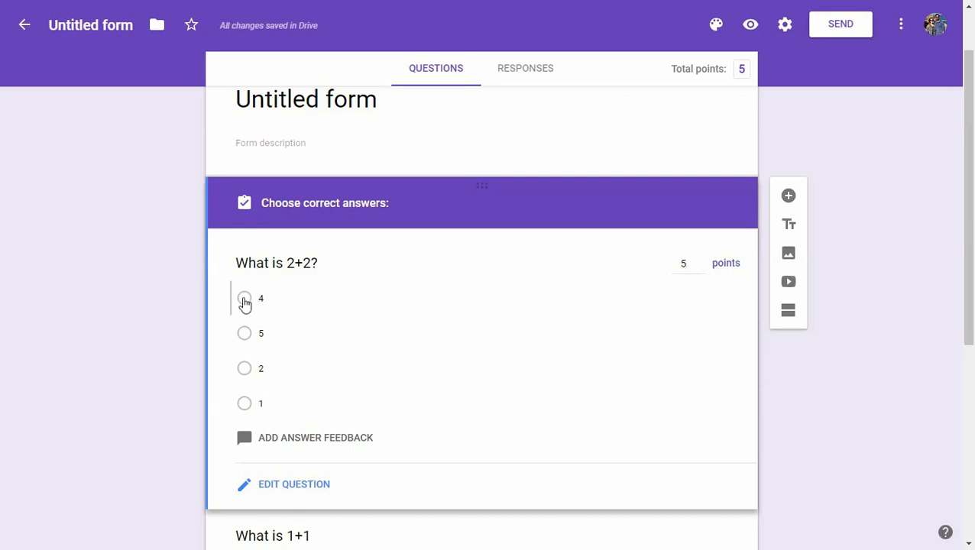
click(245, 300)
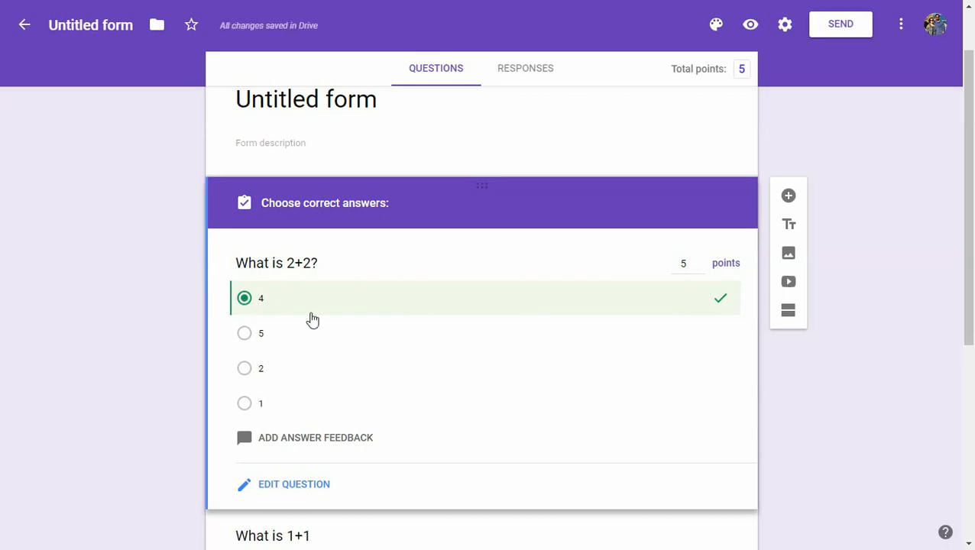
In the answer key of the 1+1 question, assign 5 points and mark 2 as the correct answer.
scroll(313, 319, down, 3)
click(353, 340)
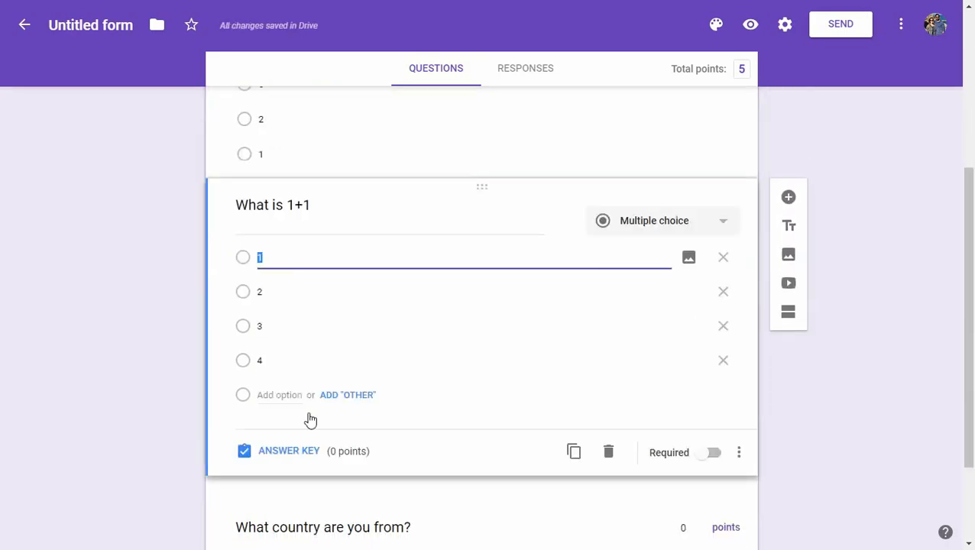
click(289, 451)
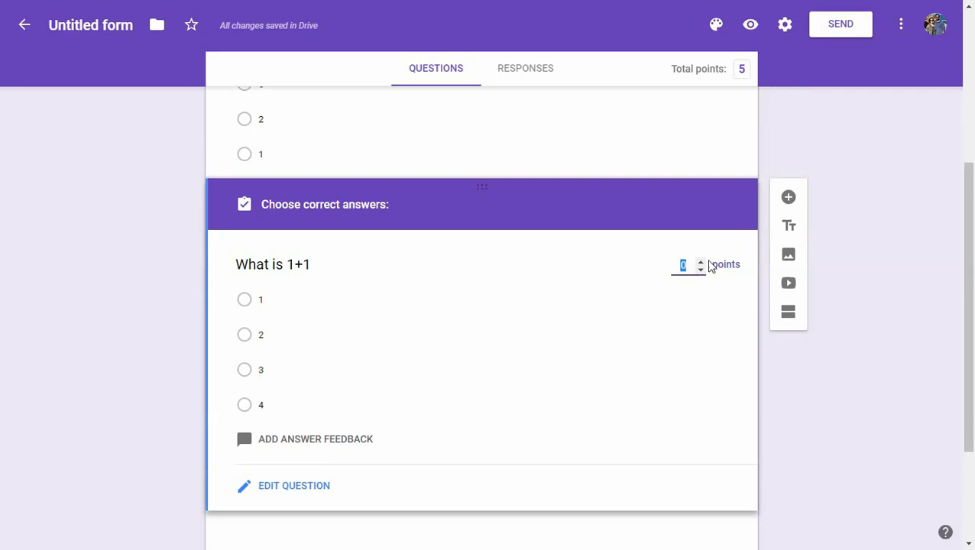
text(5)
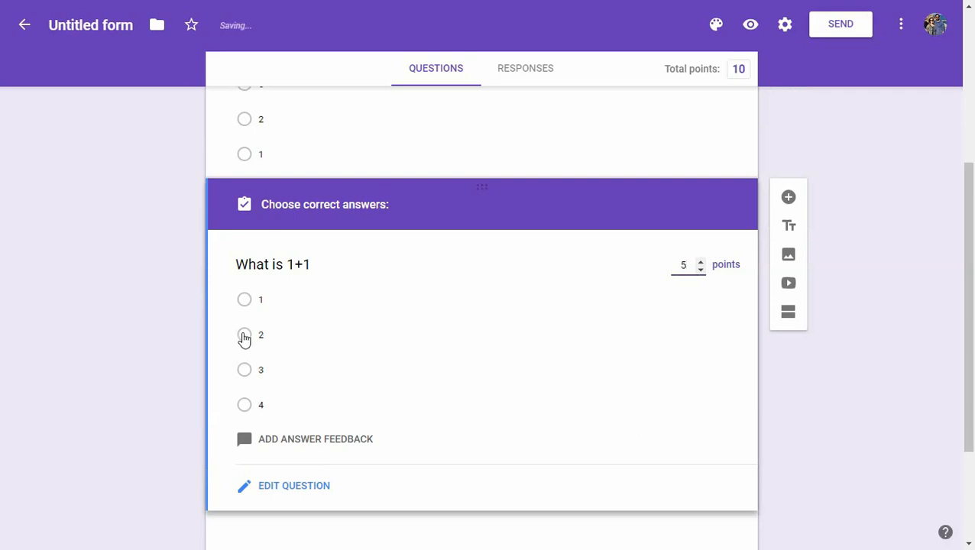
click(244, 334)
Make the "What country are you from?" question worth 5 points in its answer key.
scroll(537, 315, down, 2)
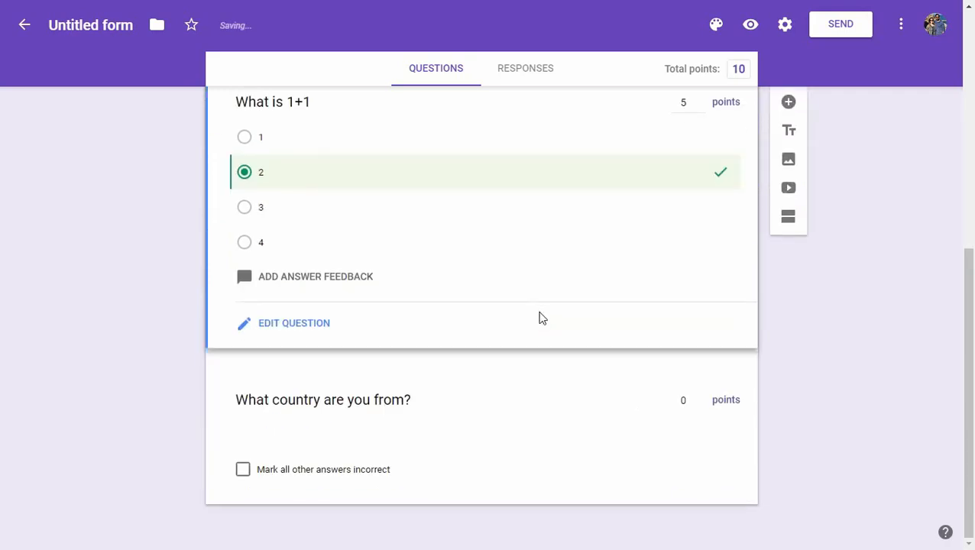
click(407, 433)
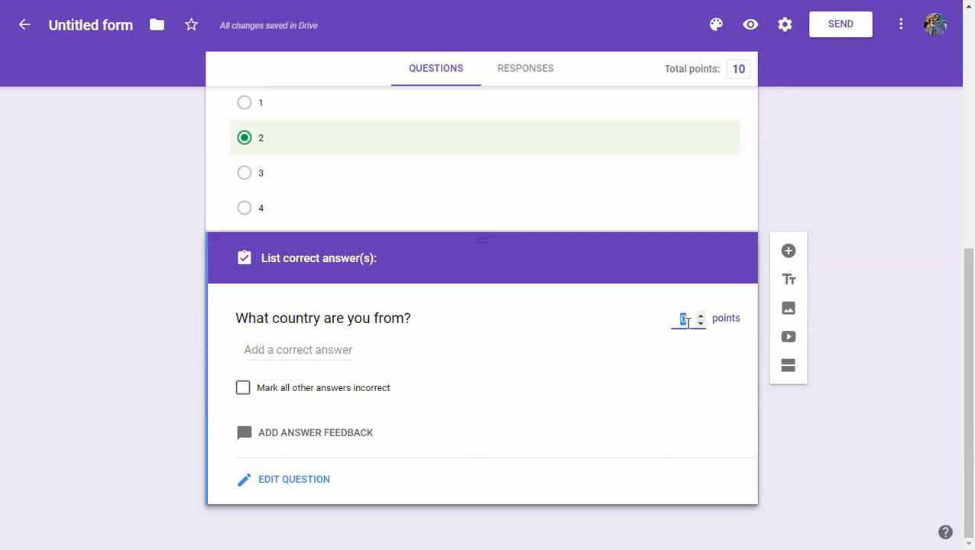
text(5)
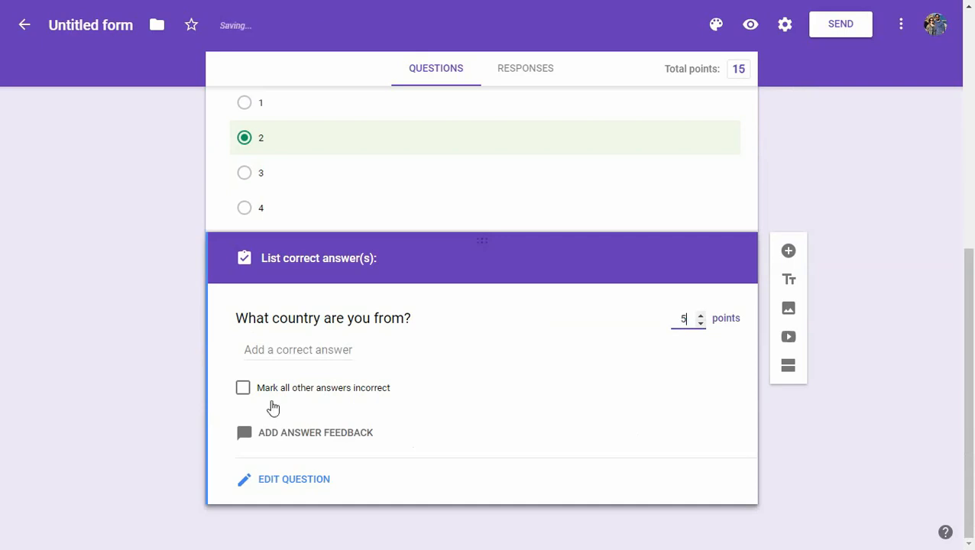
List "America", "United States of America" and "america" as correct answers to the country question.
click(285, 348)
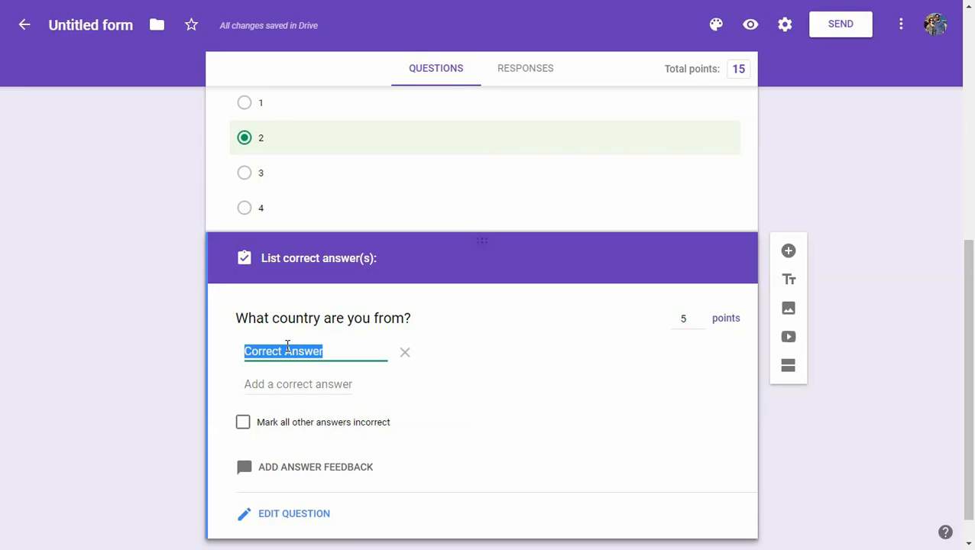
text(America)
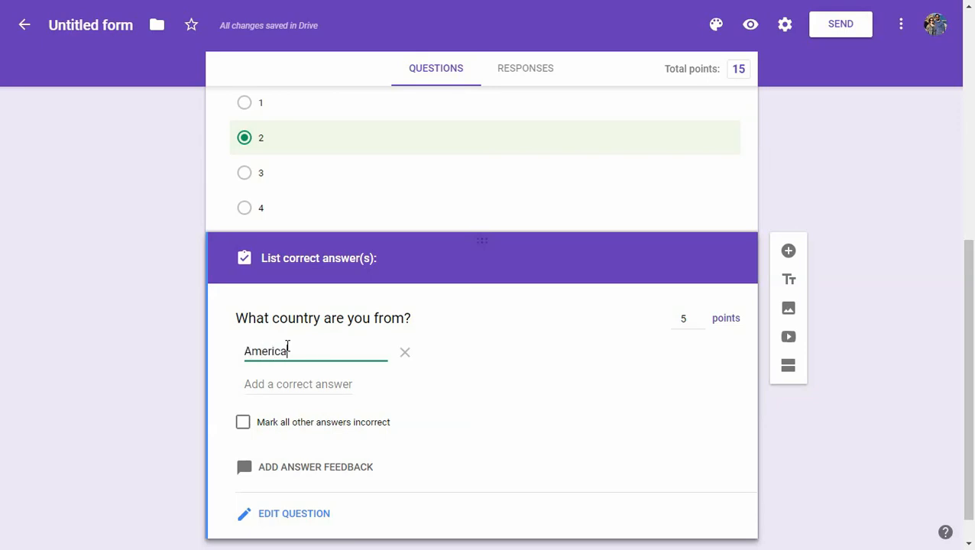
click(305, 383)
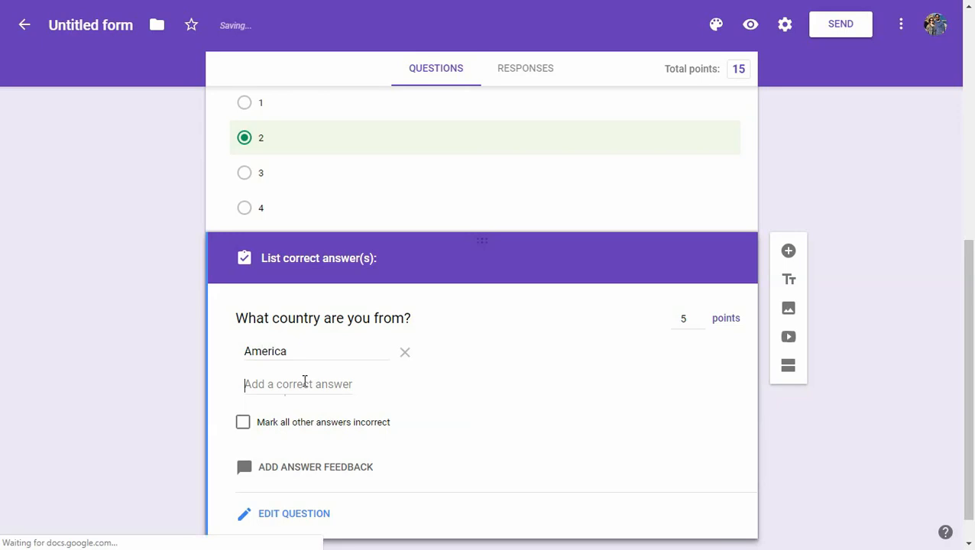
text(United)
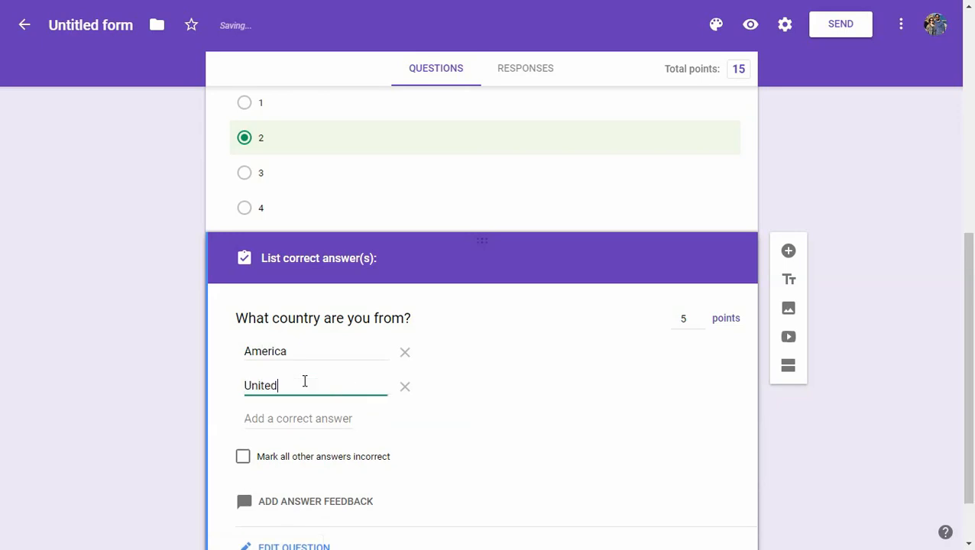
text( States of America)
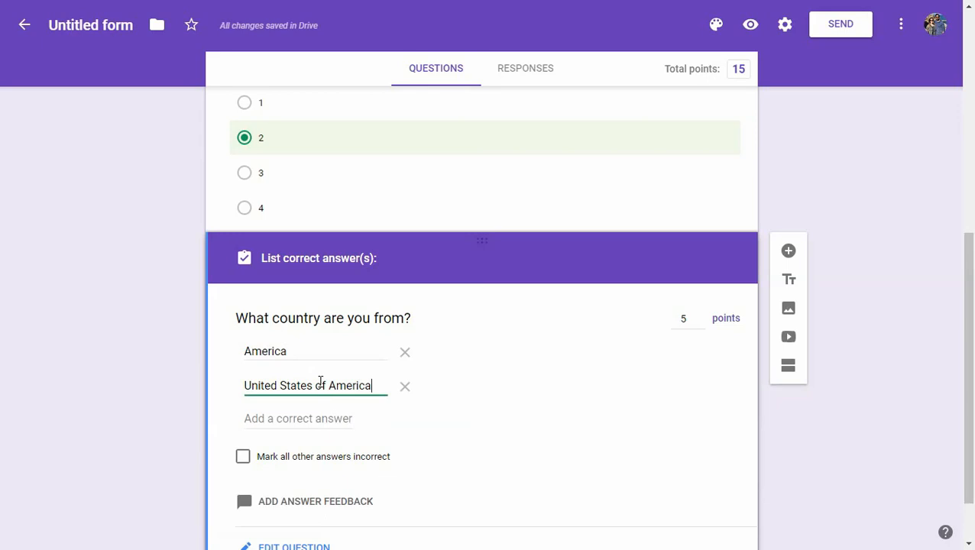
click(304, 418)
text(america)
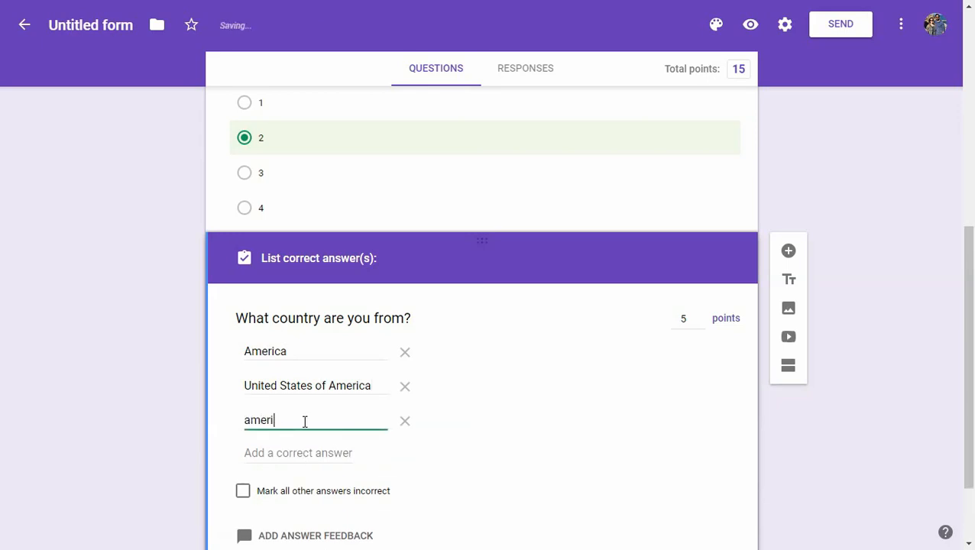
key(BackSpace)
text(a)
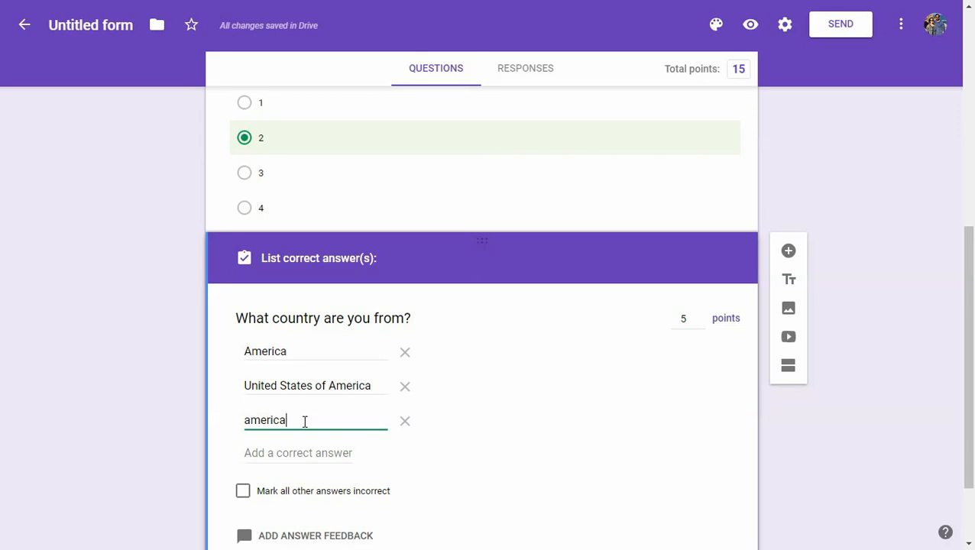
Mark all other answers to the country question incorrect and return to editing the question.
click(245, 494)
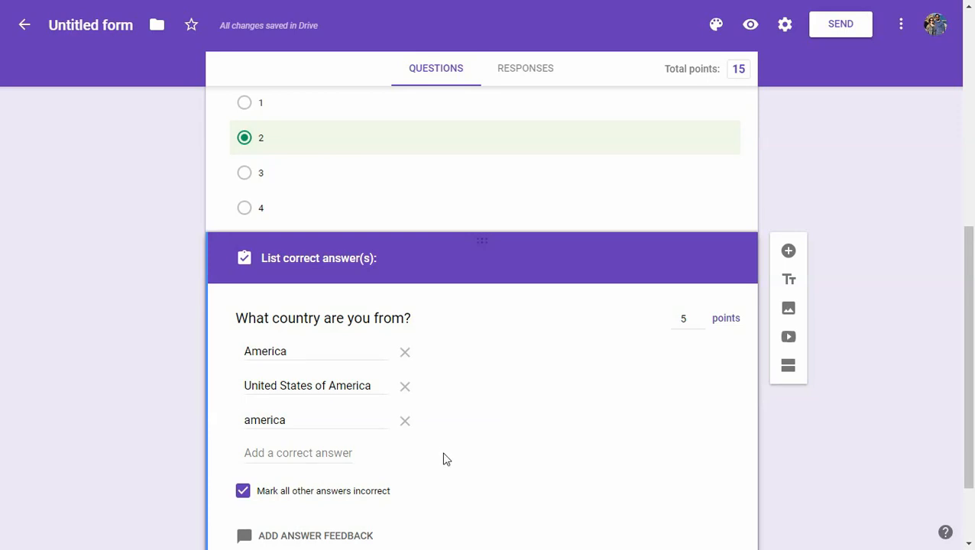
scroll(443, 459, down, 1)
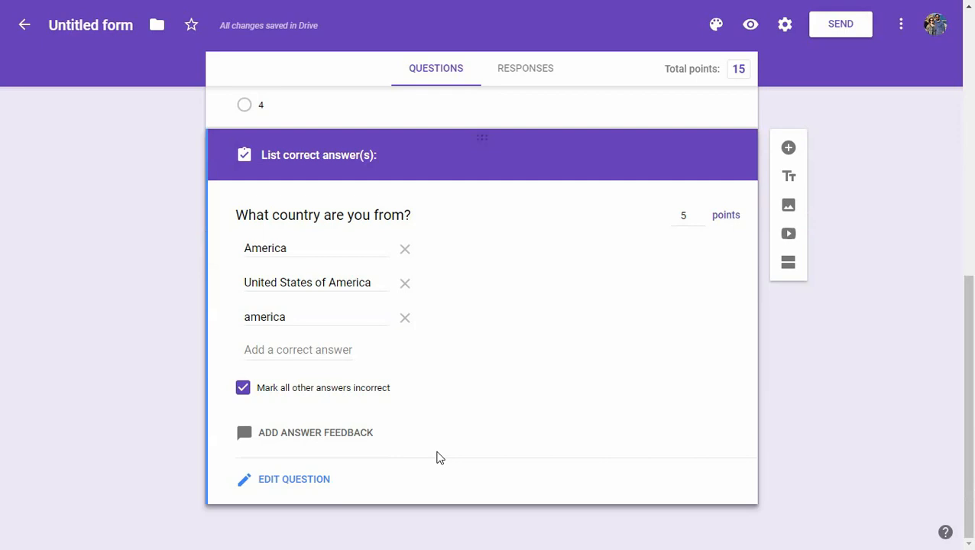
click(320, 488)
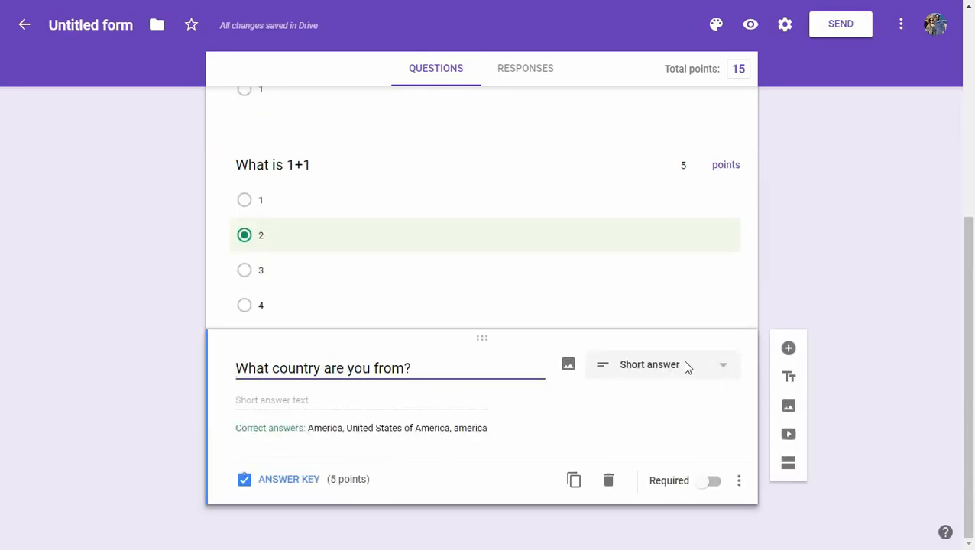
Turn on response validation for the "What country are you from?" short answer question.
click(713, 374)
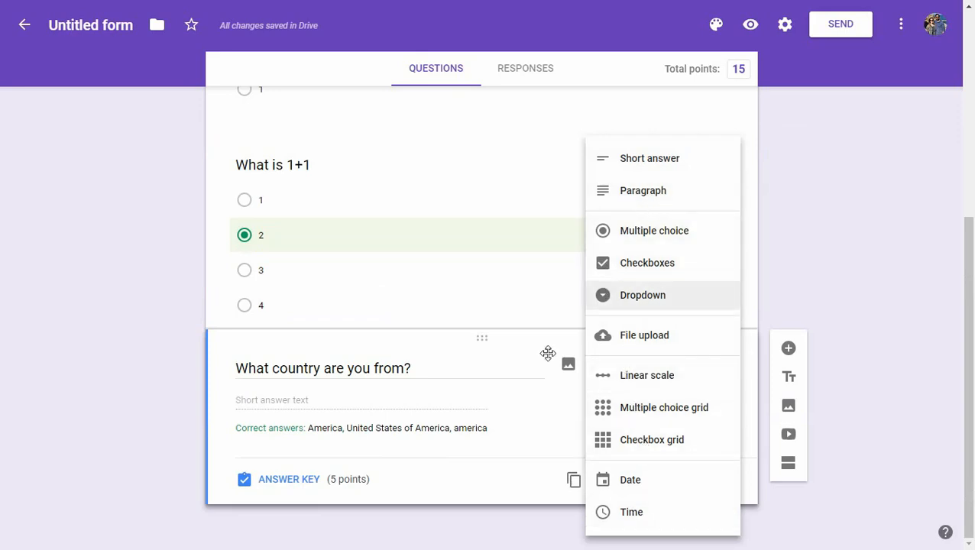
click(523, 481)
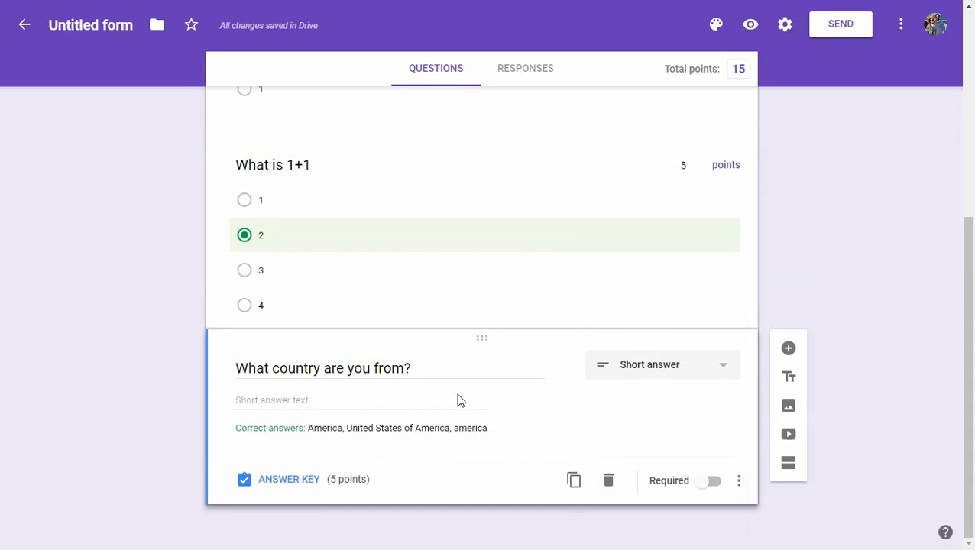
click(741, 484)
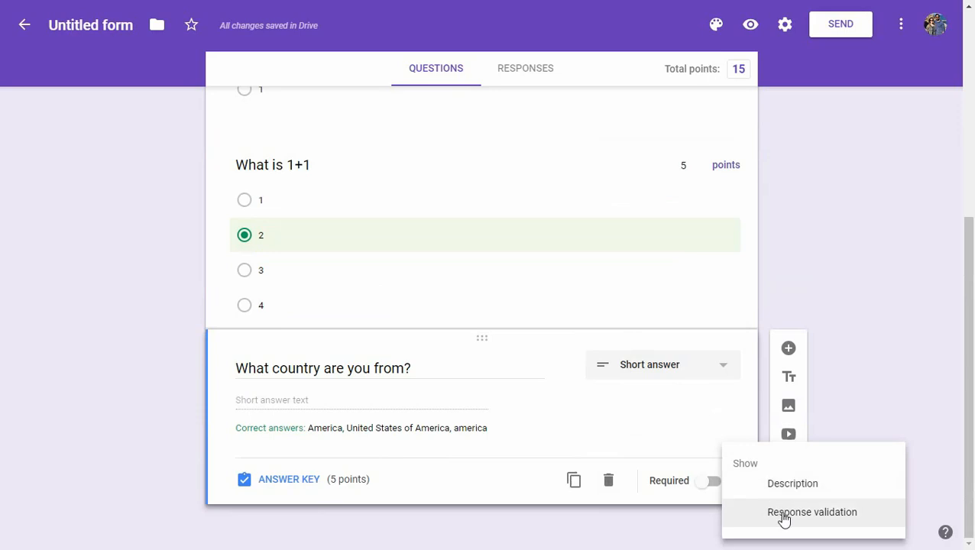
click(784, 520)
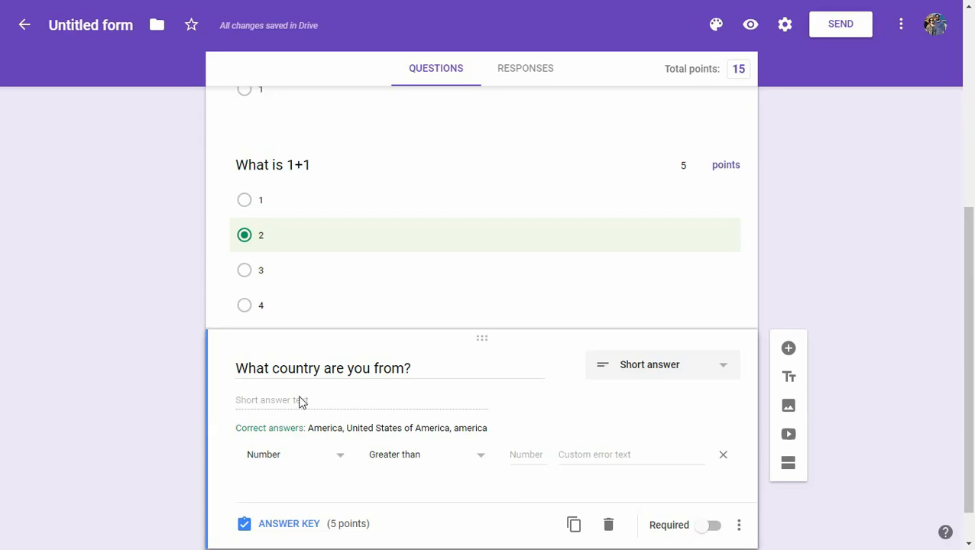
Set the country question's validation rule to Number, Greater than, with a value of 5.
click(340, 463)
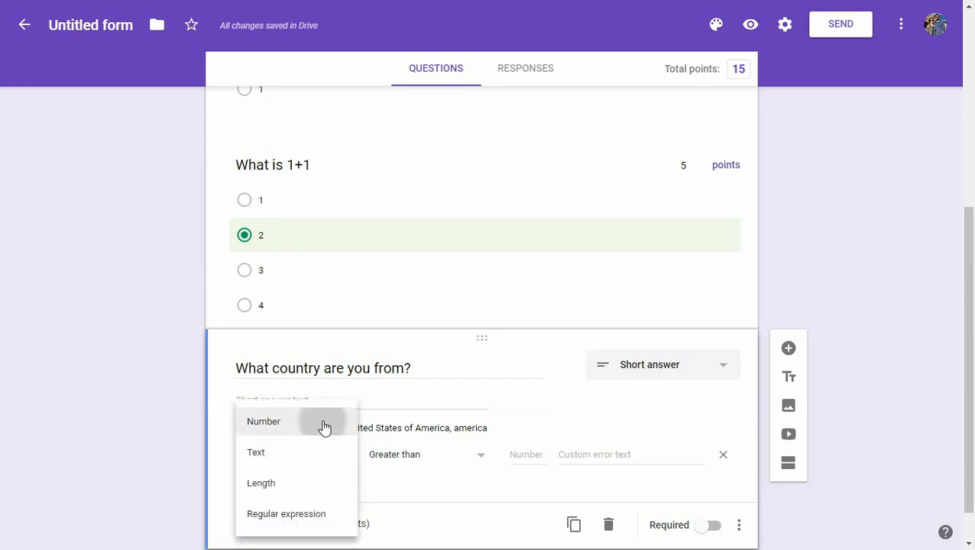
click(322, 425)
click(476, 455)
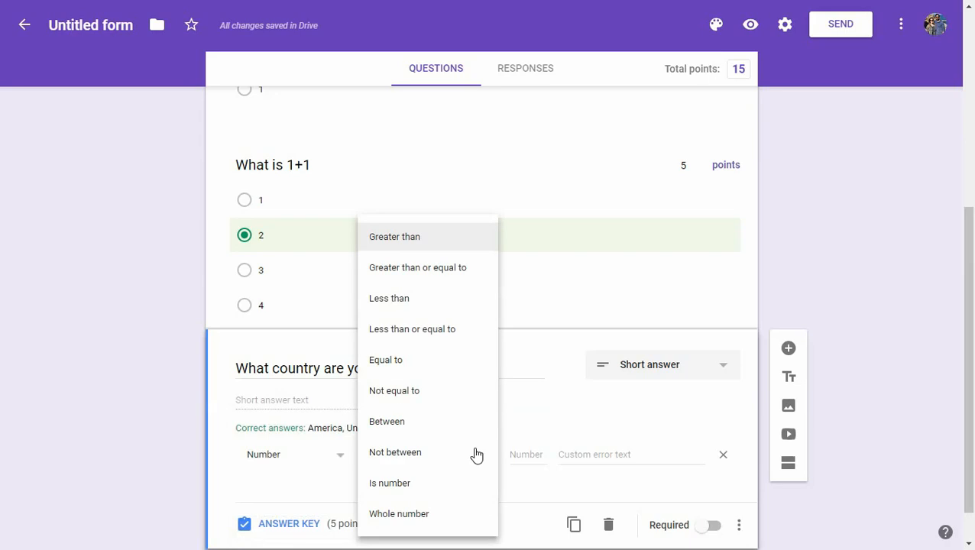
click(388, 238)
click(527, 459)
text(5)
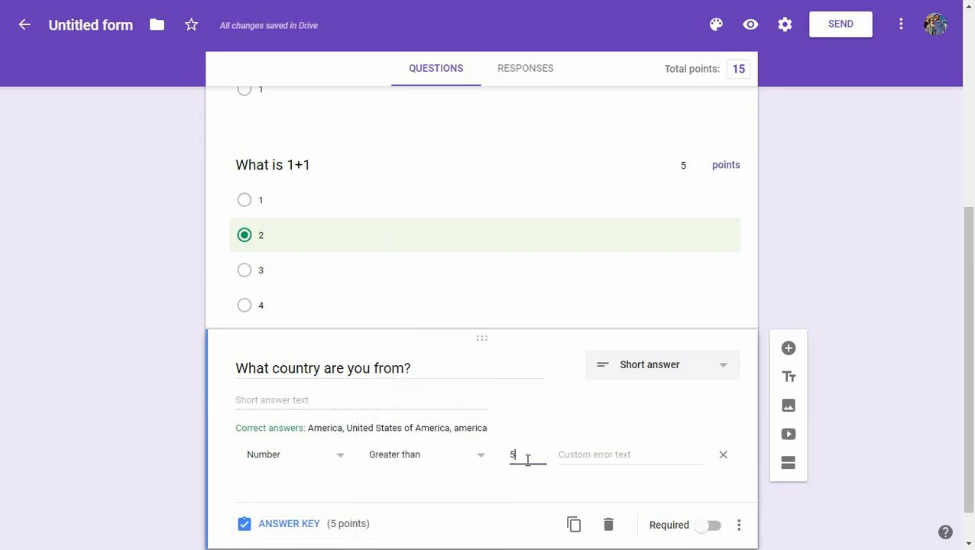
Enter "Your answer must be greater than 5!" as the validation rule's custom error text.
click(582, 458)
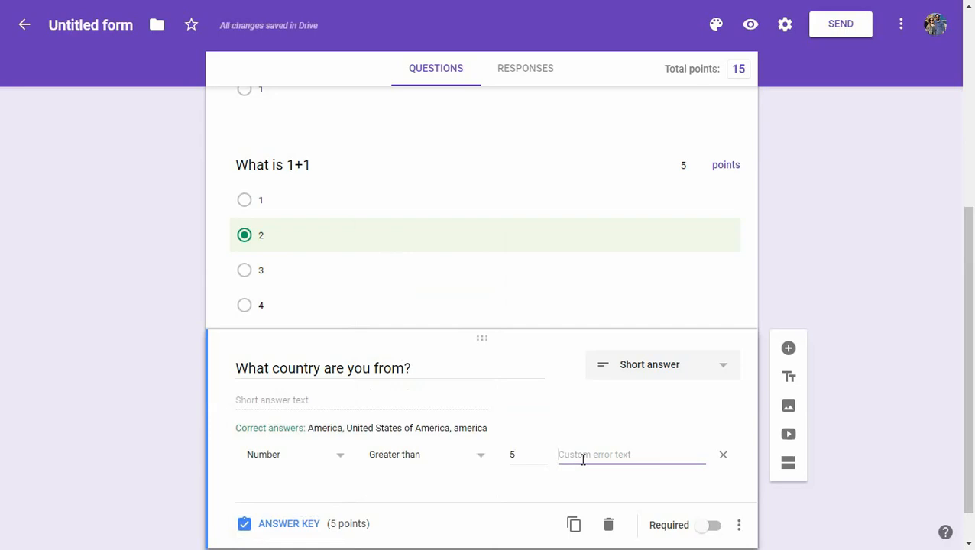
text(Your answer must be greater than )
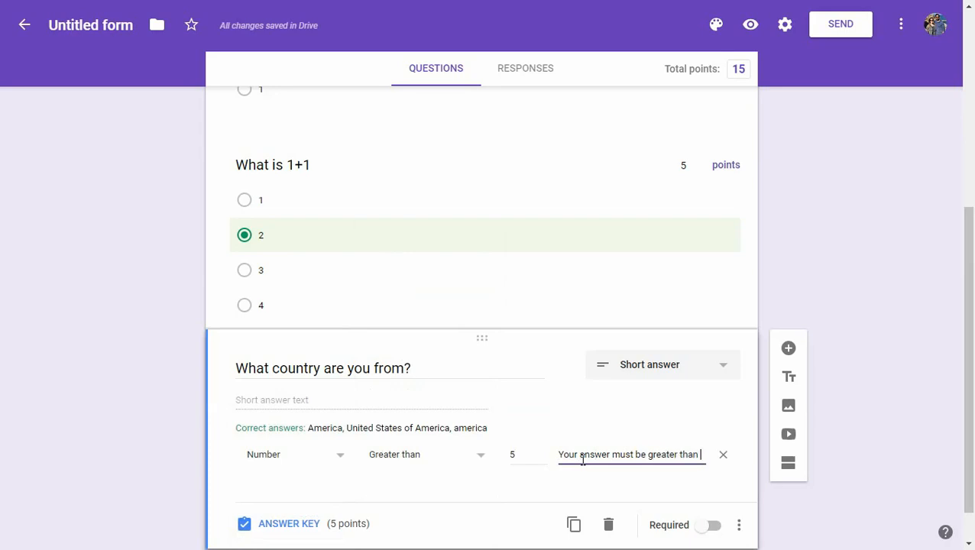
text(5!)
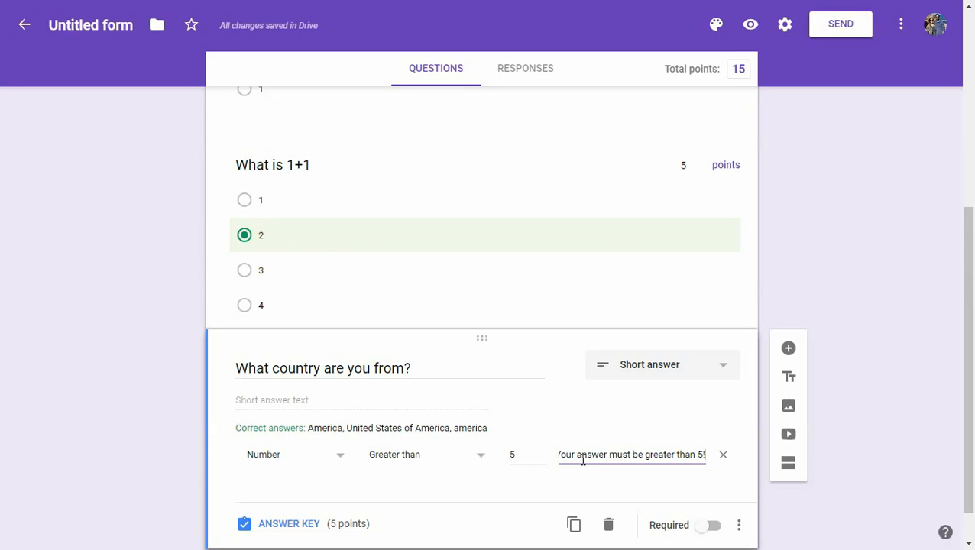
Switch the validation rule to Text and try the Email address, URL and Contains conditions.
click(338, 458)
click(258, 460)
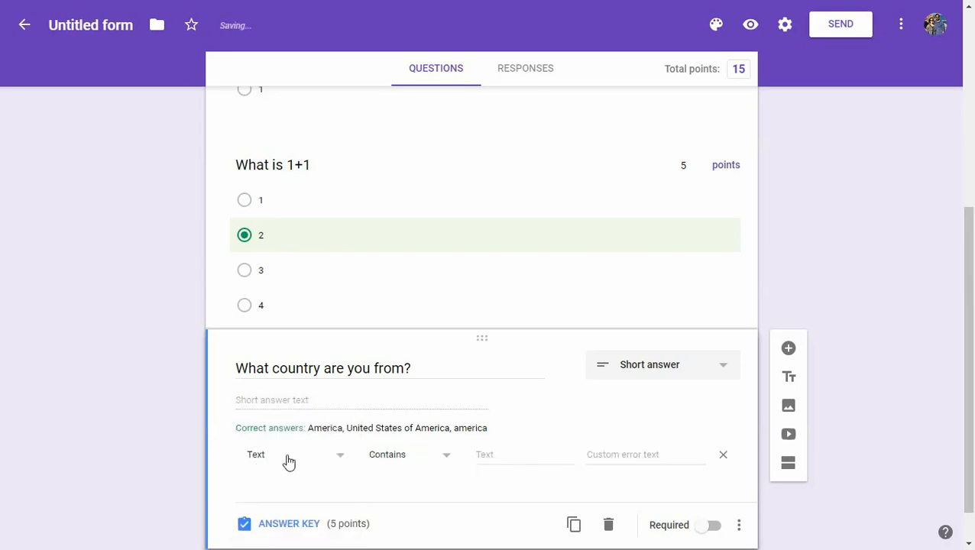
click(443, 458)
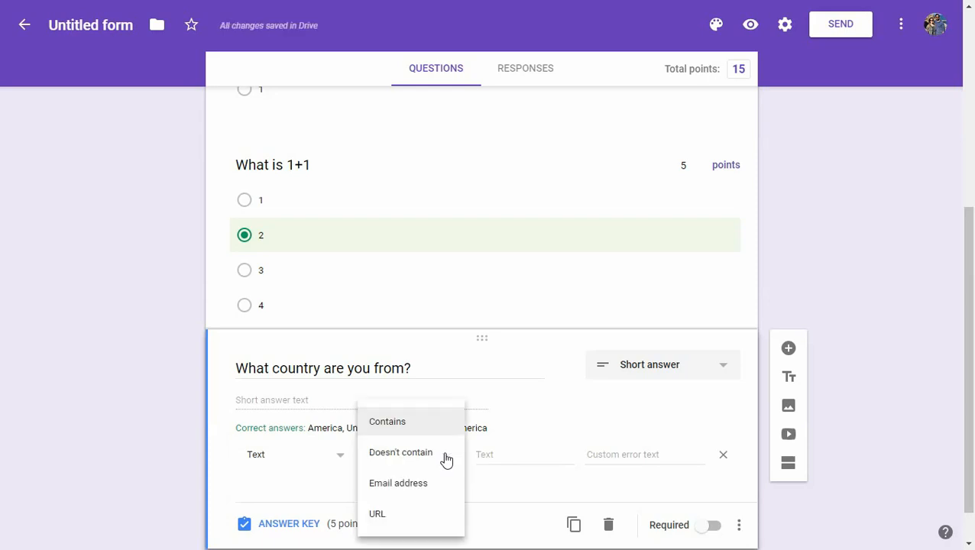
click(409, 485)
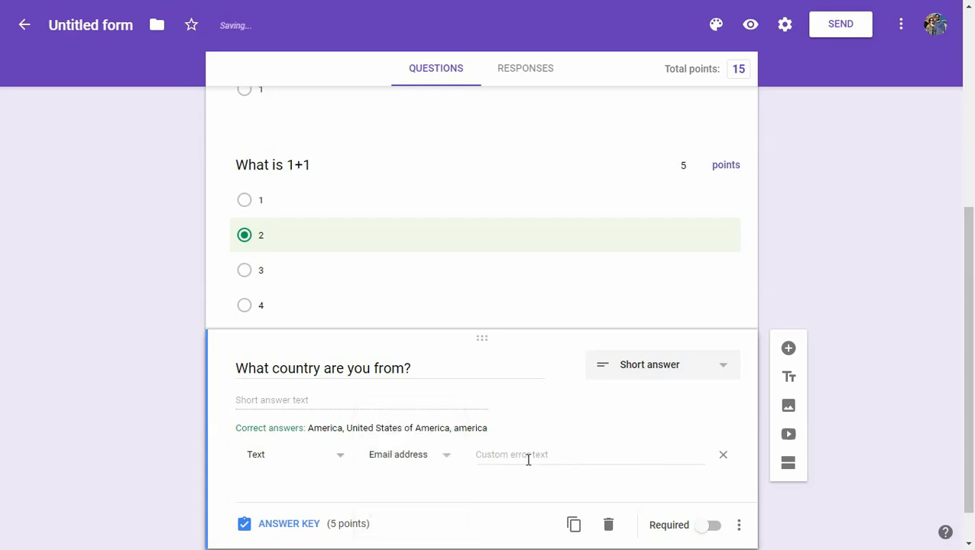
click(442, 461)
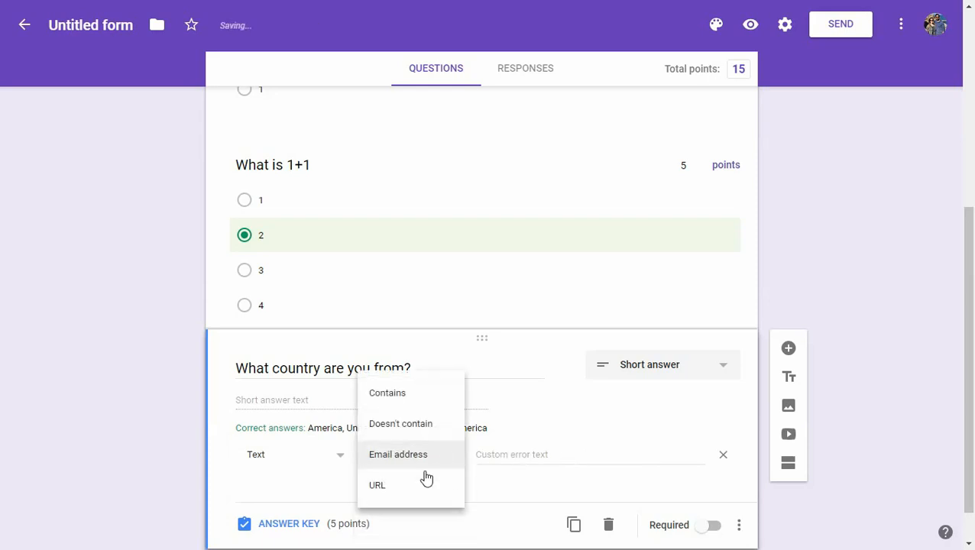
click(384, 489)
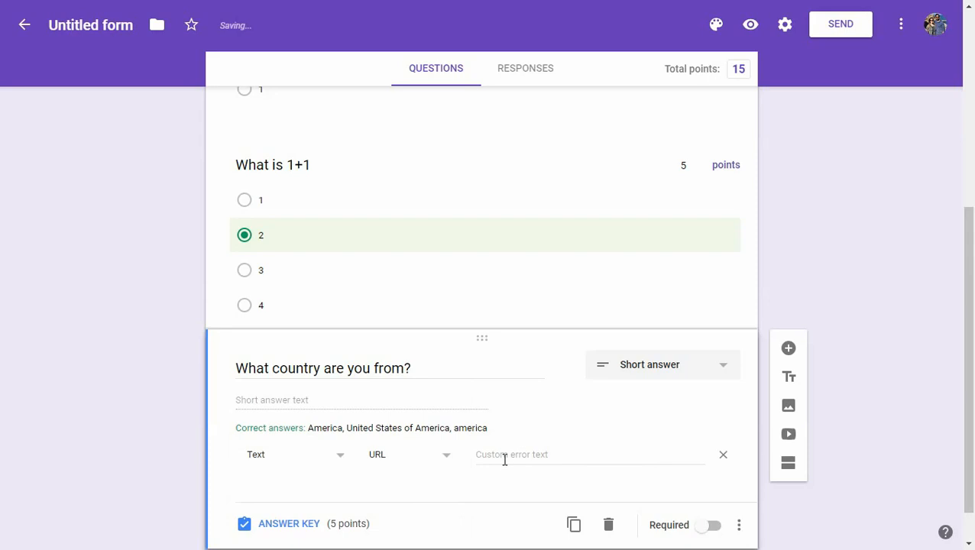
click(449, 465)
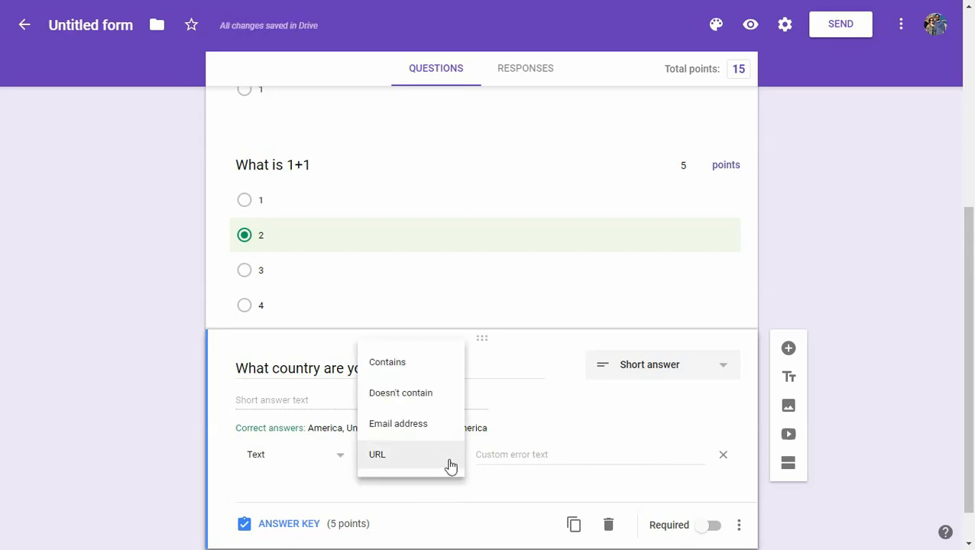
click(420, 371)
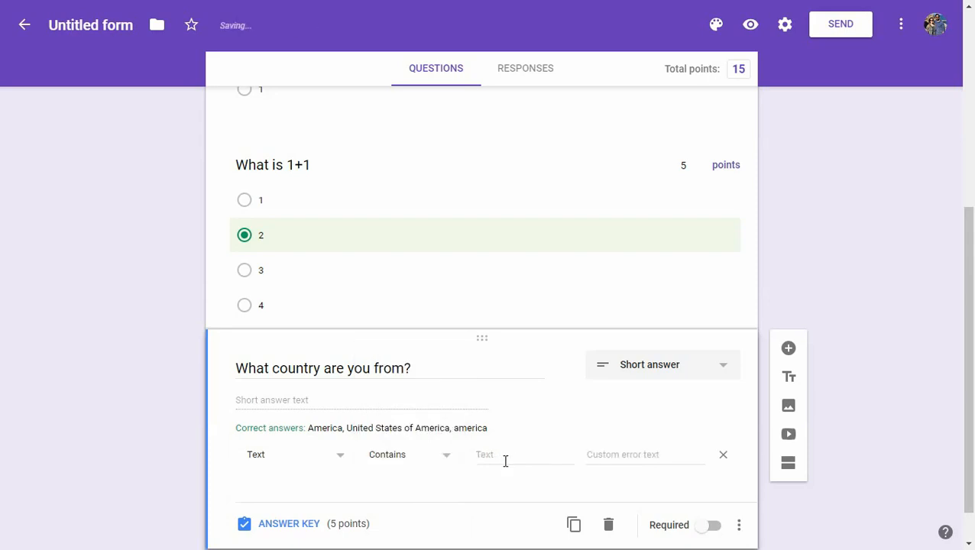
Switch the validation rule to Length with Maximum character count and check the alternative count condition.
click(341, 456)
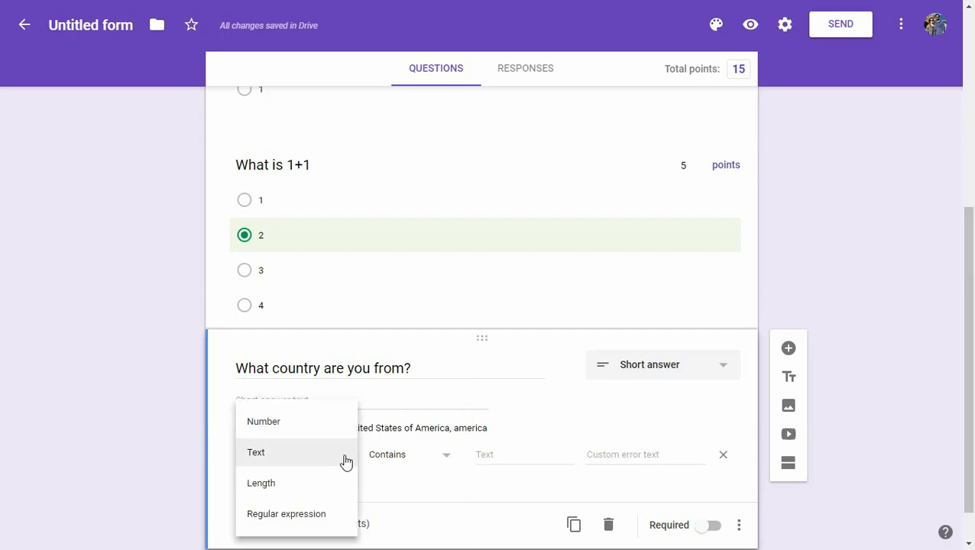
click(271, 486)
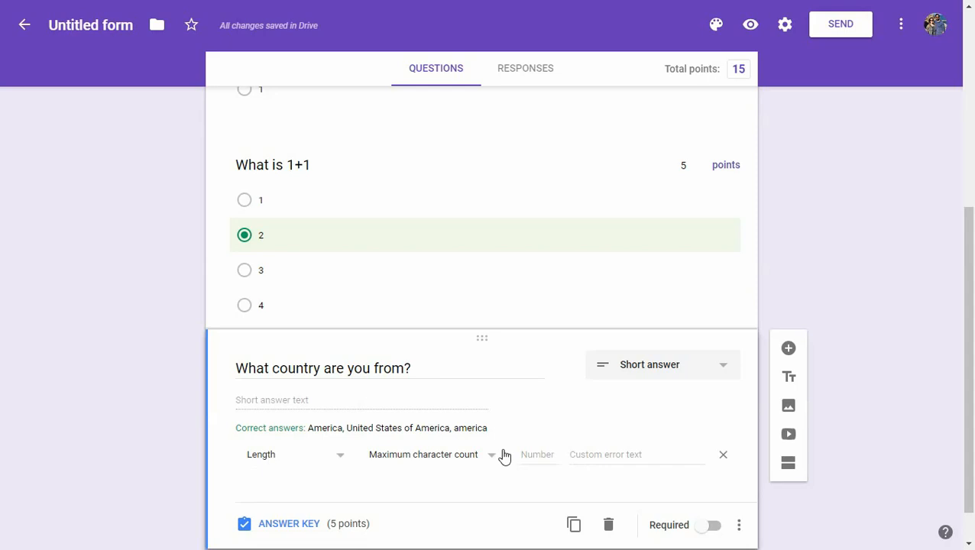
click(539, 459)
click(457, 462)
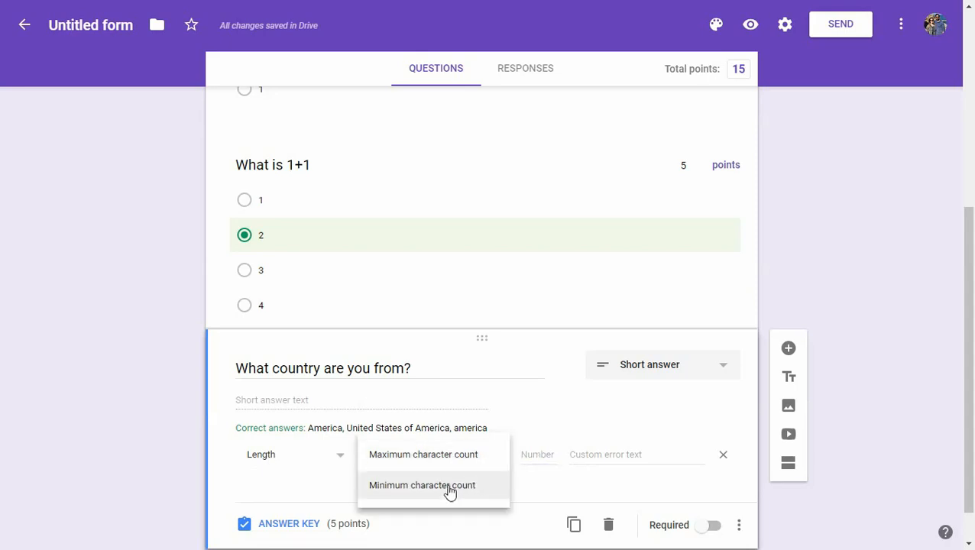
click(529, 492)
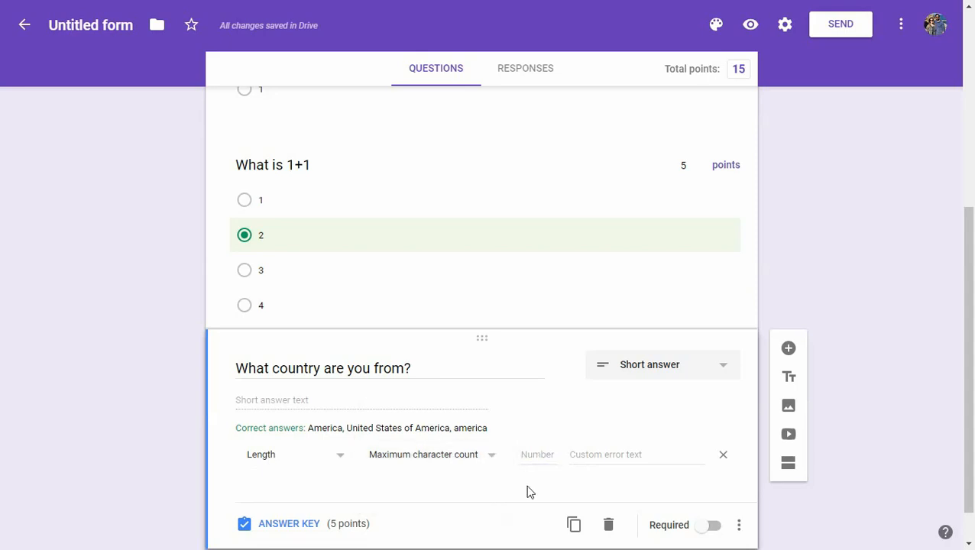
Change the validation rule to Regular expression, Contains, with the pattern "$4.54".
click(342, 454)
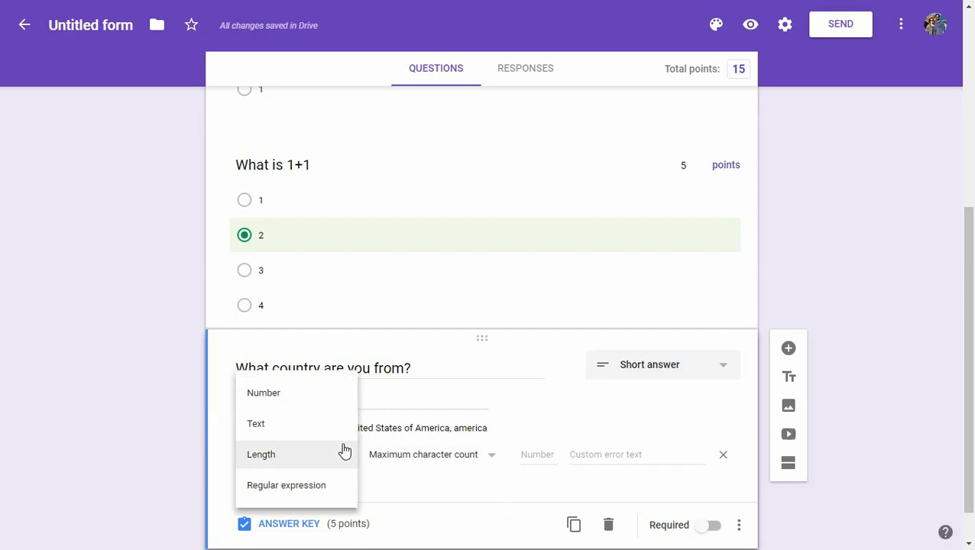
click(277, 494)
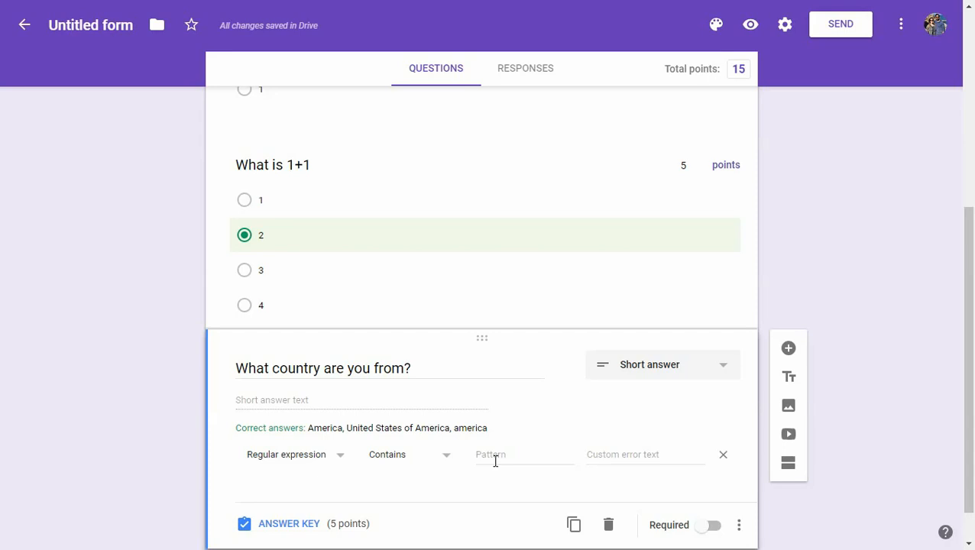
click(495, 457)
text(%)
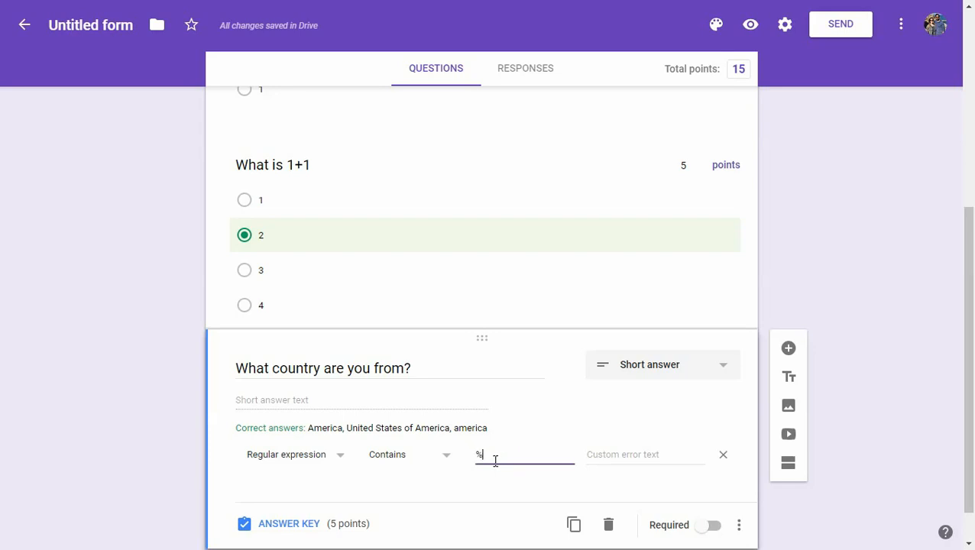
key(BackSpace)
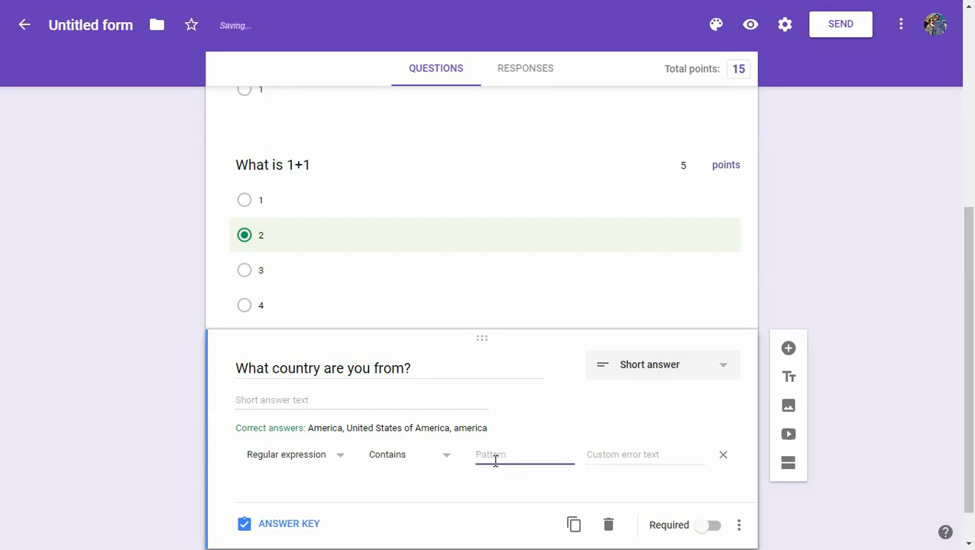
text($4.50)
key(BackSpace)
text(4)
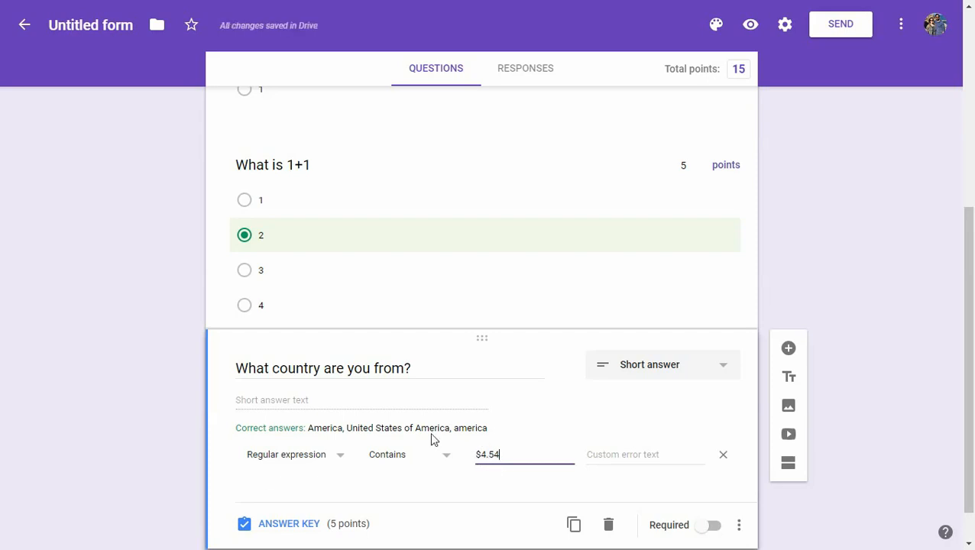
Shorten the regular expression pattern to "$4.5" and leave the pattern field.
drag(505, 454, 471, 463)
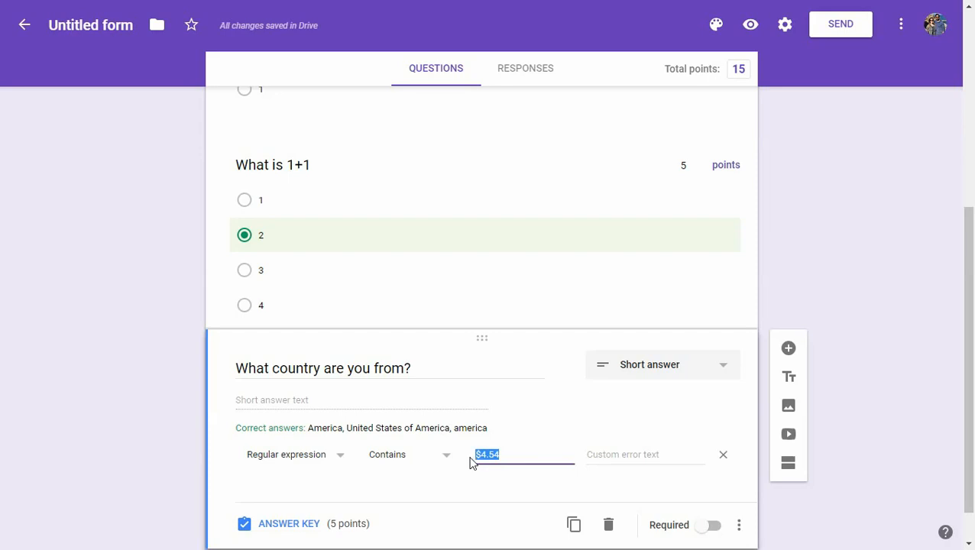
click(496, 489)
double_click(503, 457)
click(503, 457)
key(BackSpace)
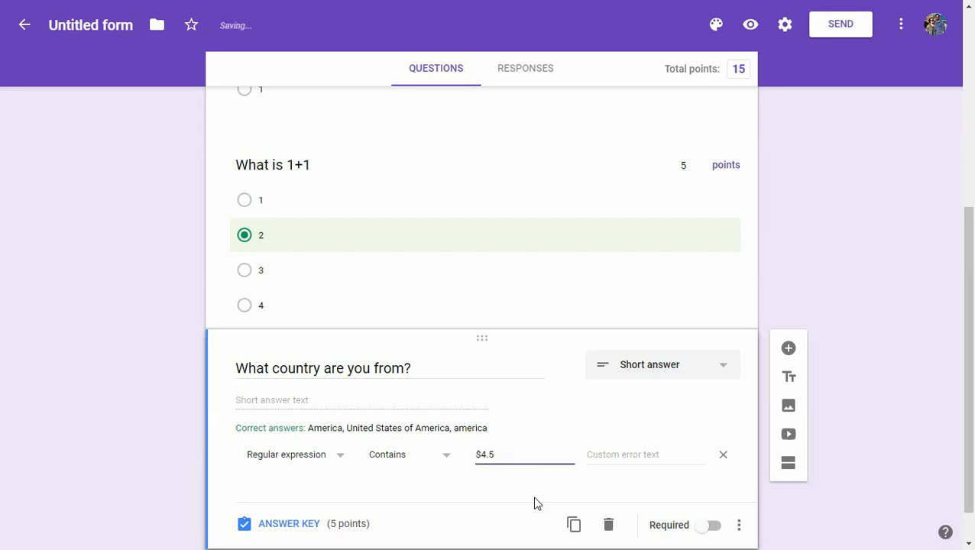
click(535, 504)
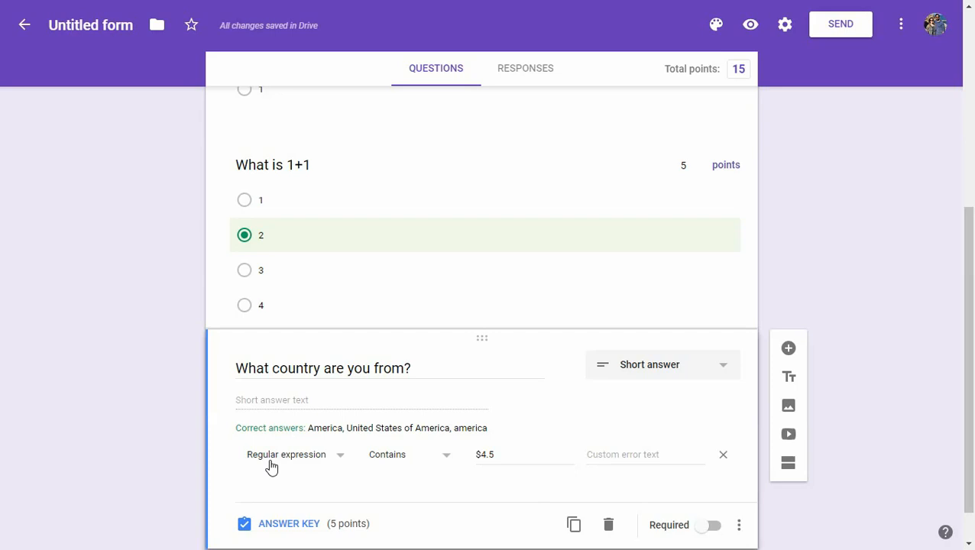
Show the description field under the "What country are you from?" question.
click(739, 524)
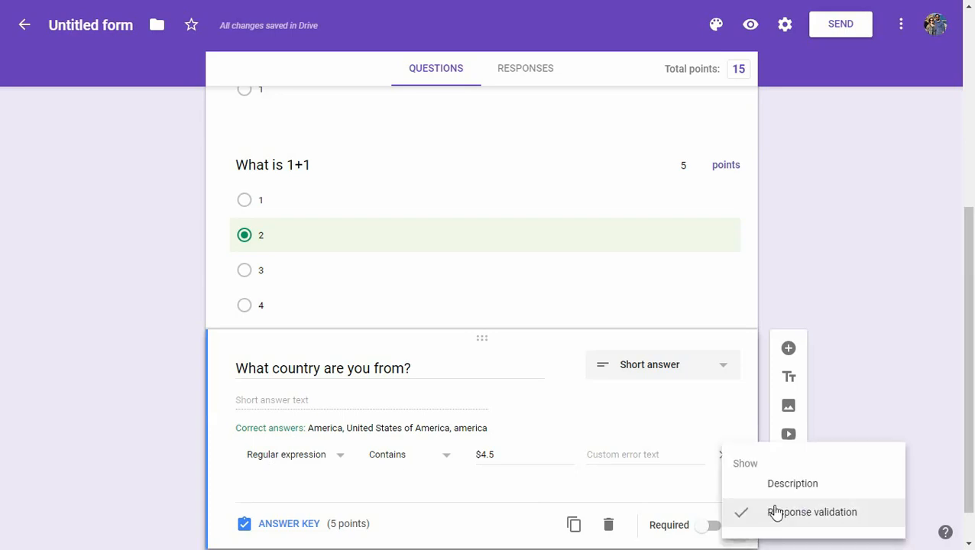
click(779, 483)
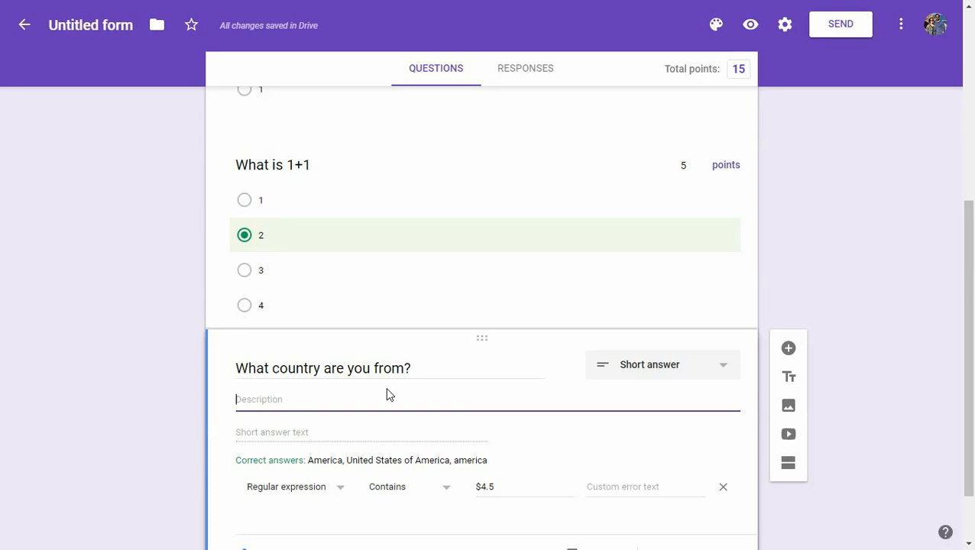
scroll(389, 394, down, 1)
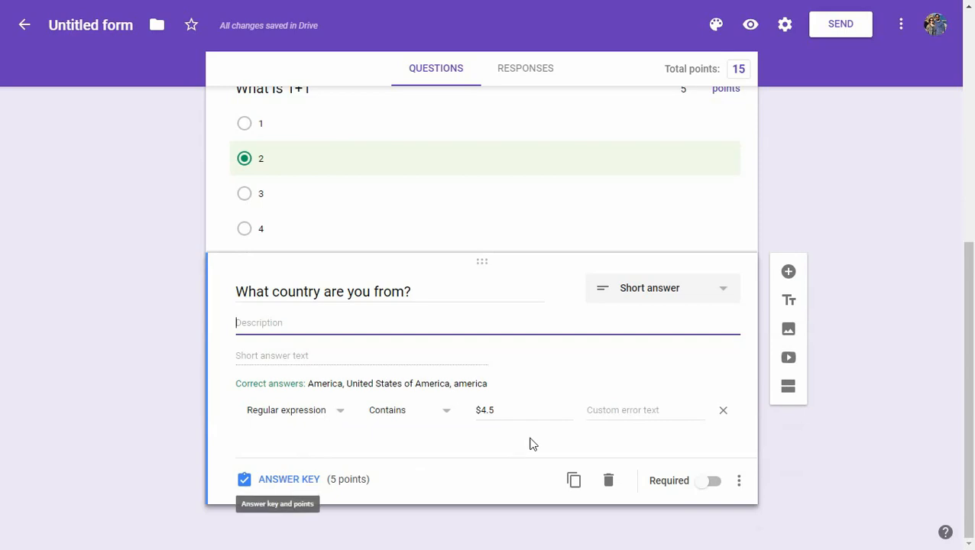
Open the form's sending options, check the email recipient field, and switch to the link option with a shortened URL.
scroll(529, 443, up, 6)
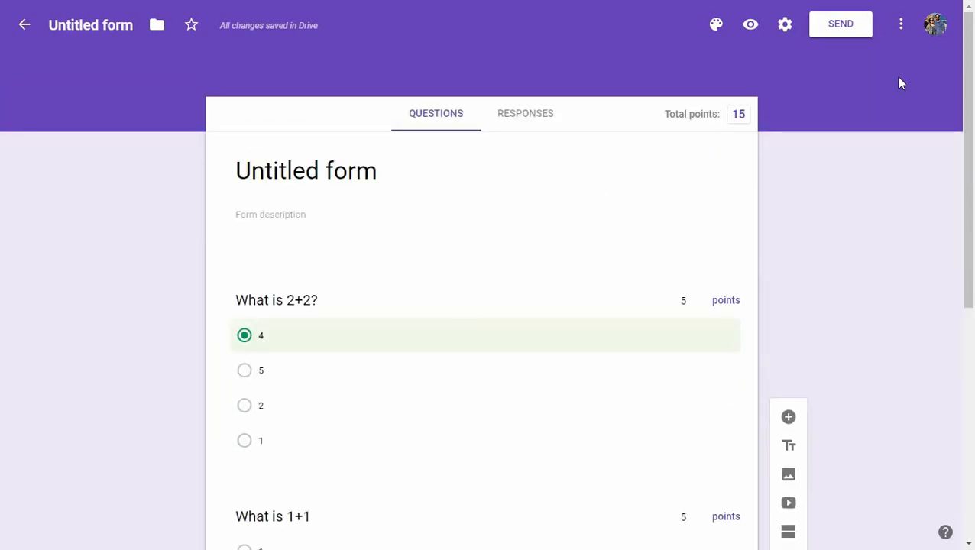
click(834, 27)
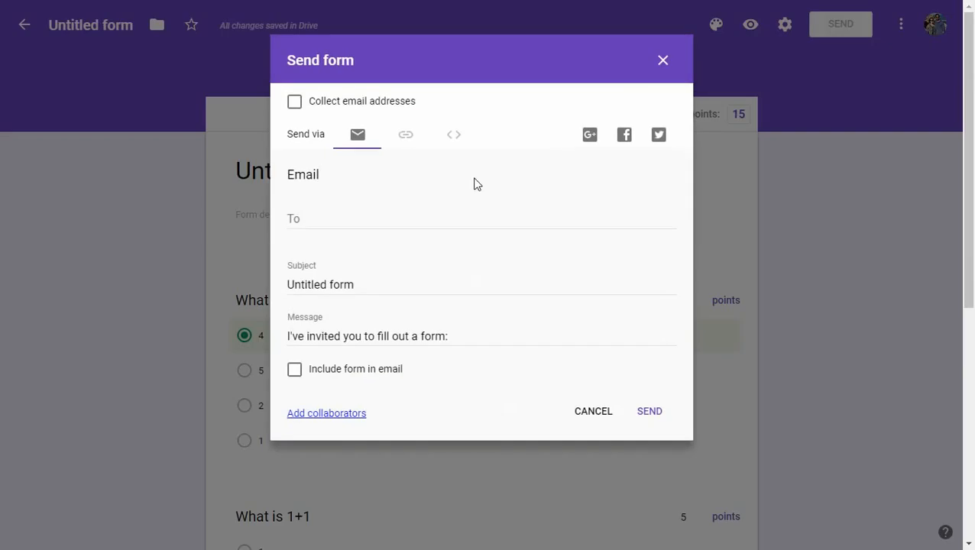
click(349, 220)
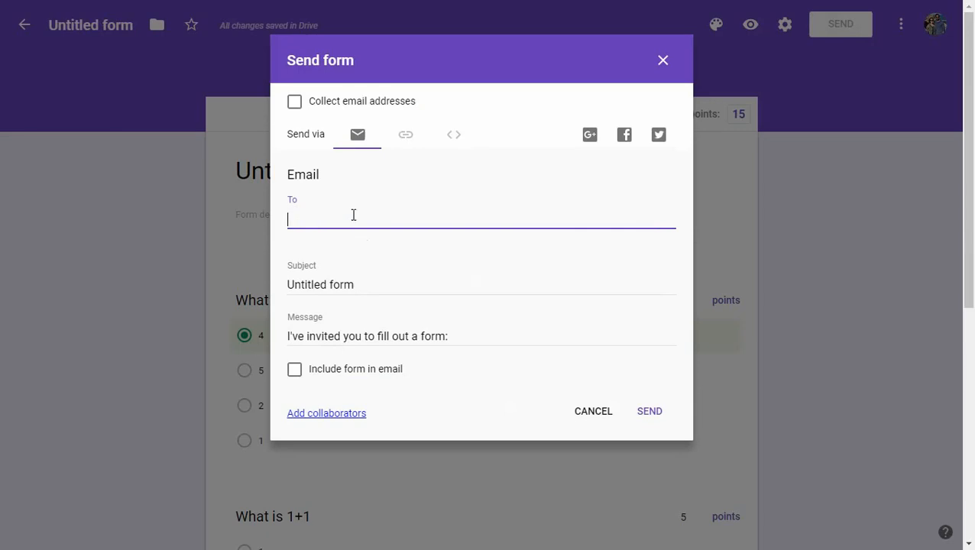
click(405, 137)
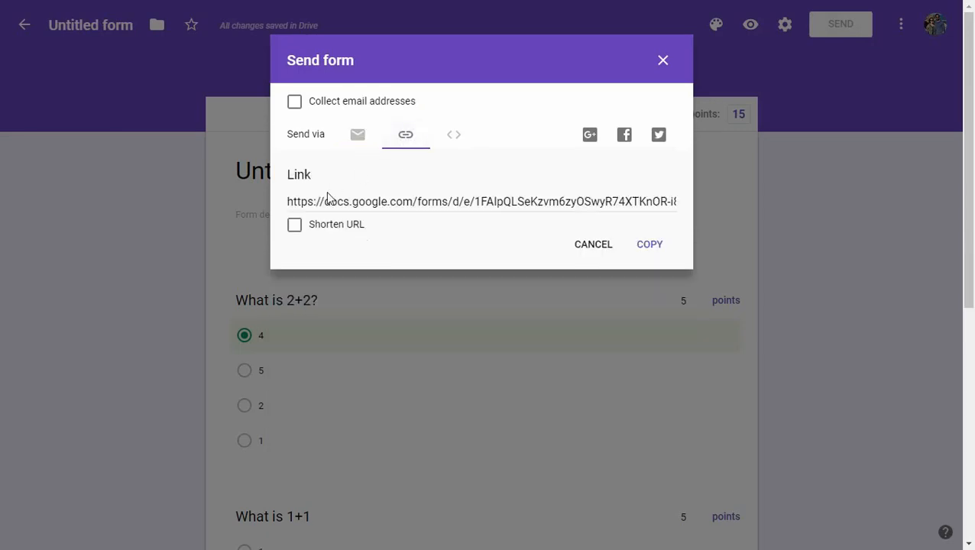
click(295, 229)
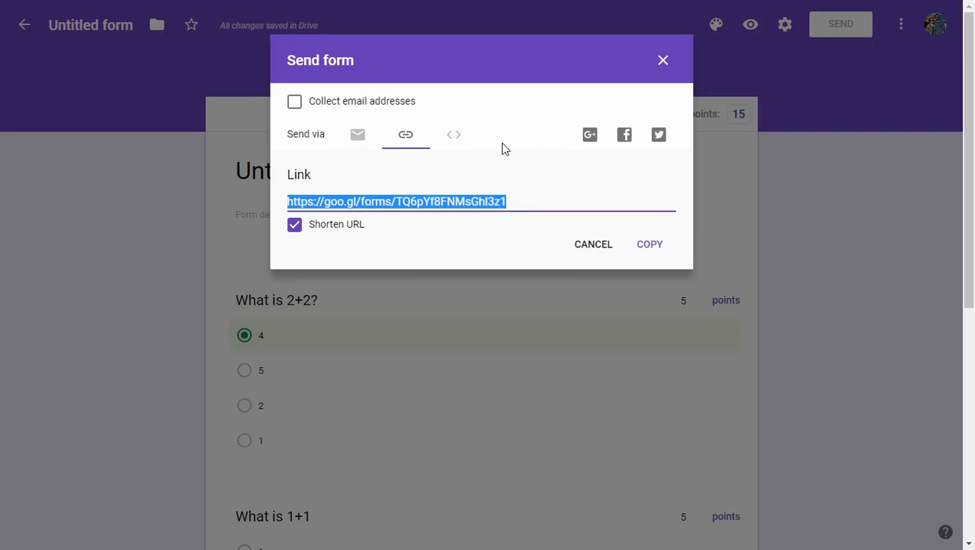
Check the embed HTML and email sending options, and cancel sending the form.
click(455, 139)
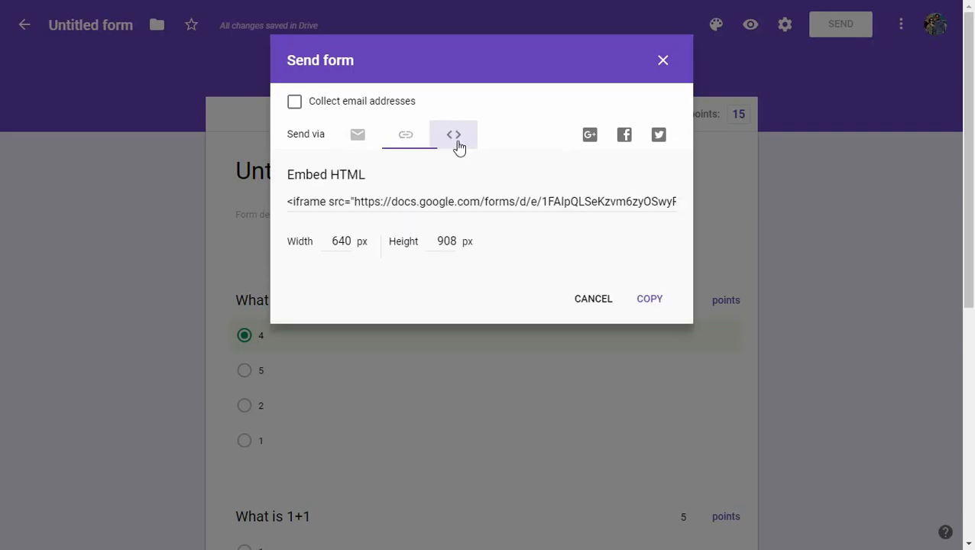
click(357, 138)
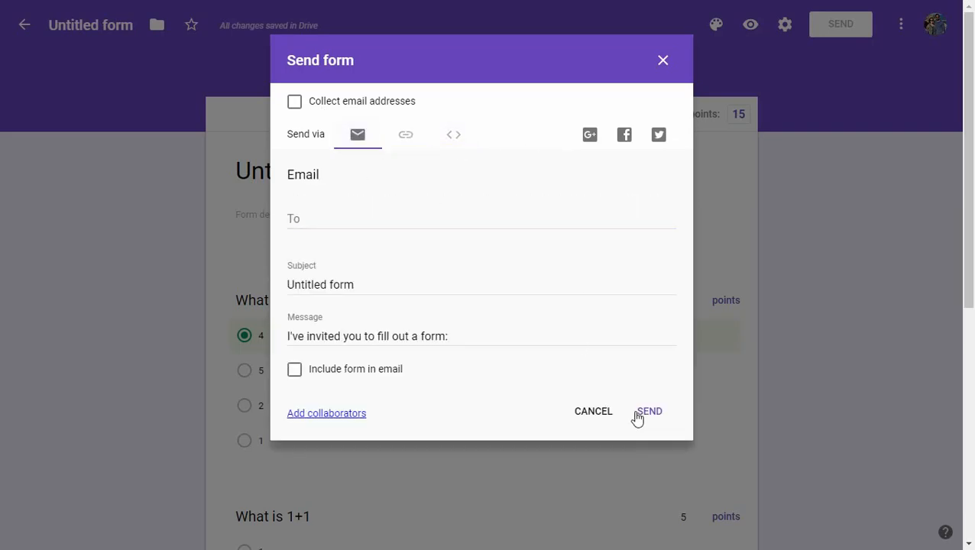
click(602, 418)
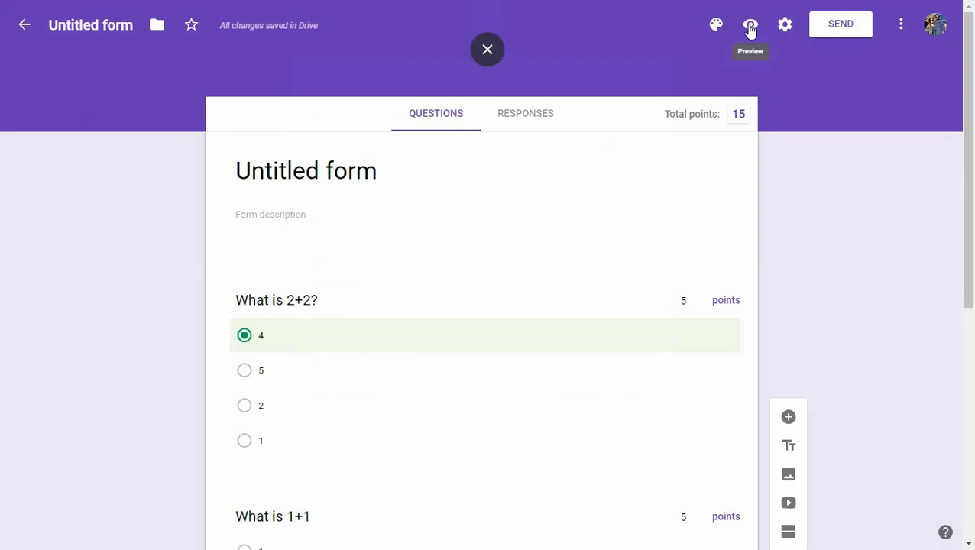
Preview the quiz, answer 4 to "What is 2+2?", 3 to "What is 1+1" and Brazil for the country, and try to submit it.
click(750, 28)
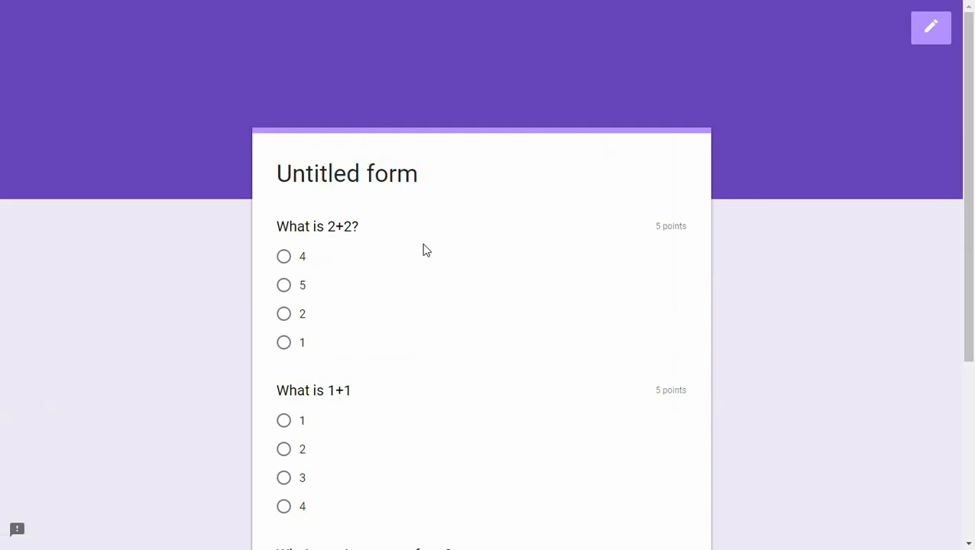
scroll(425, 250, down, 4)
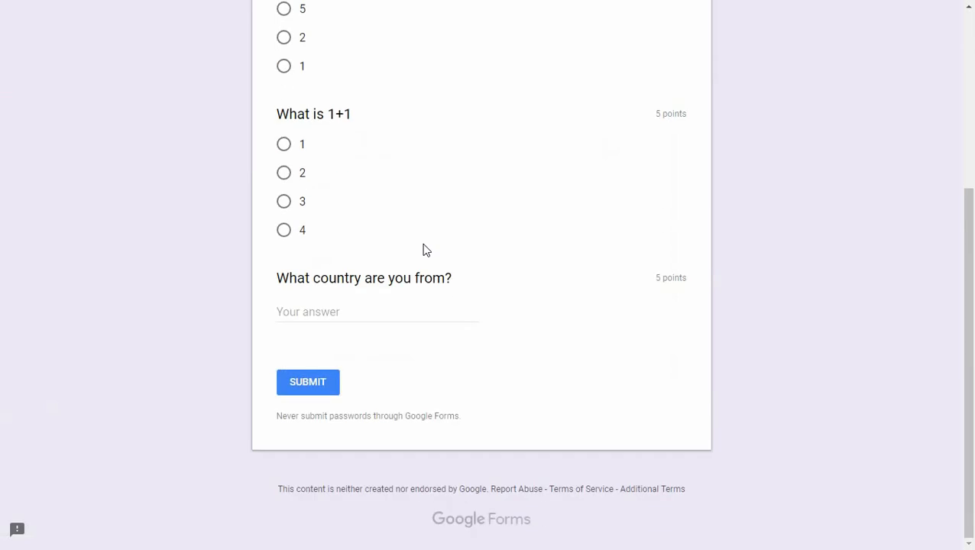
scroll(425, 251, up, 4)
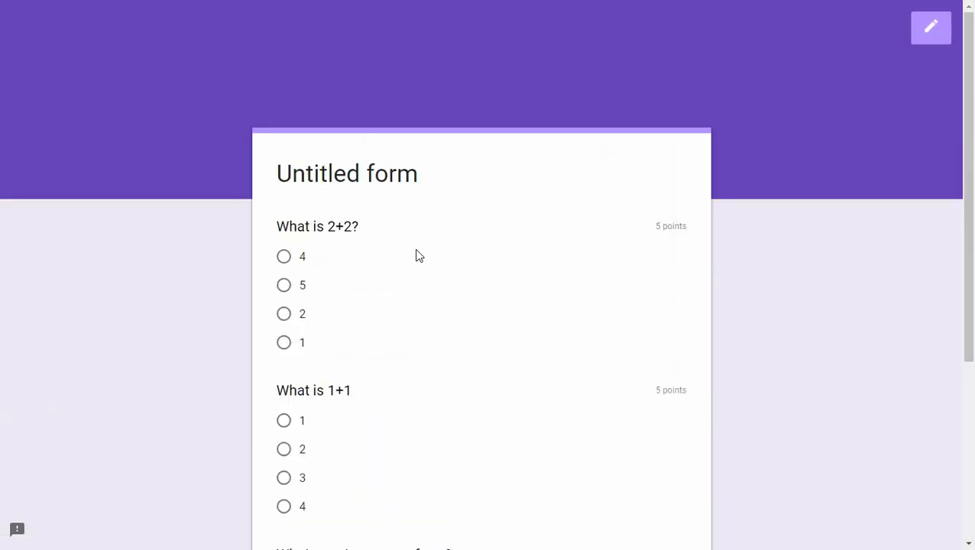
click(284, 258)
scroll(504, 281, down, 3)
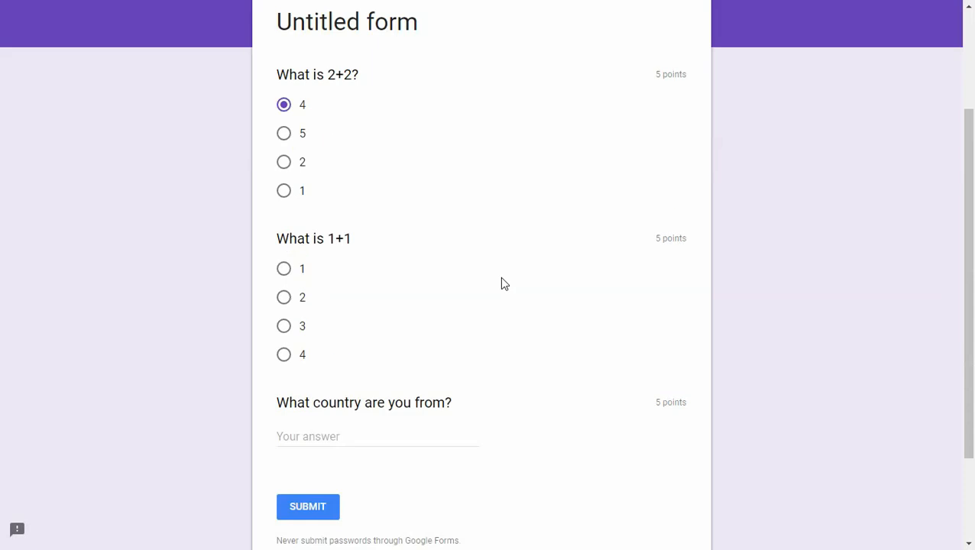
click(284, 264)
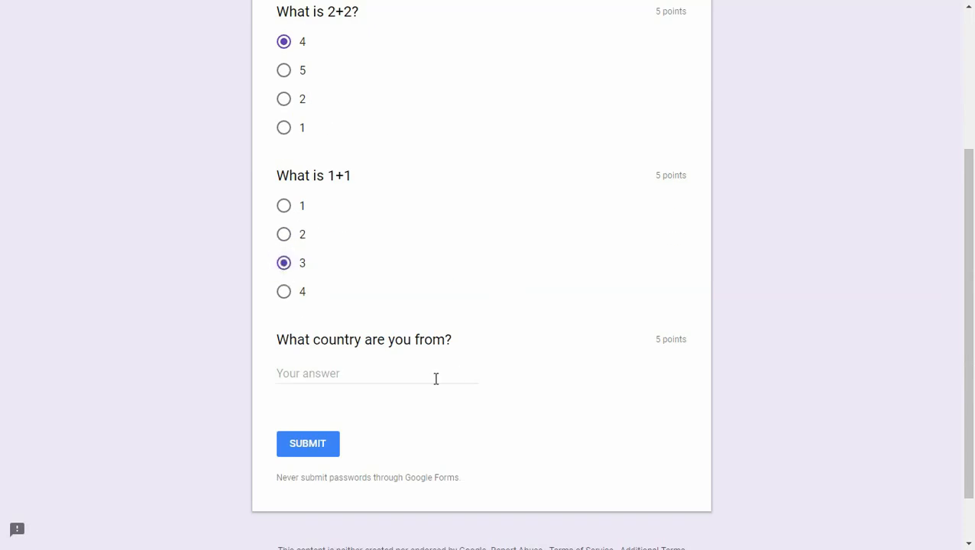
click(391, 374)
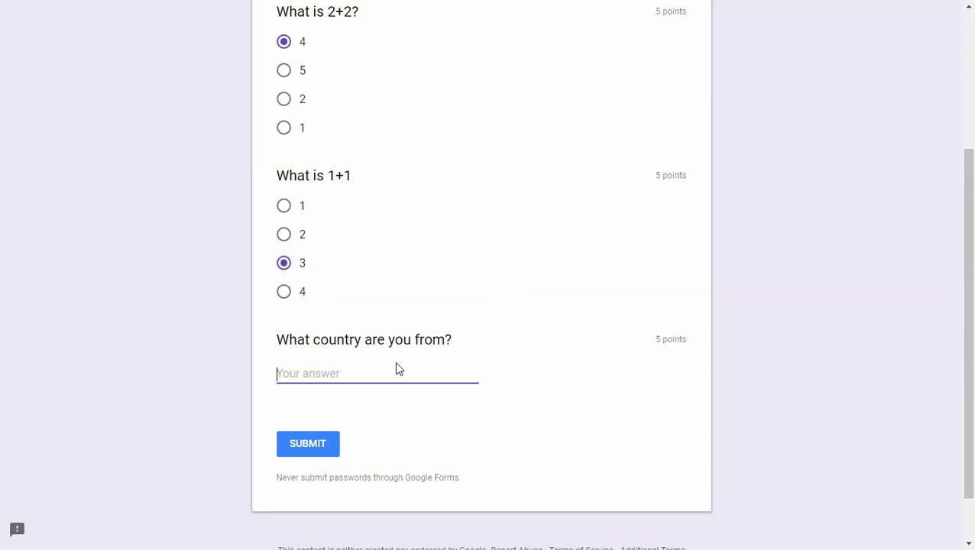
text(Brazil)
click(314, 451)
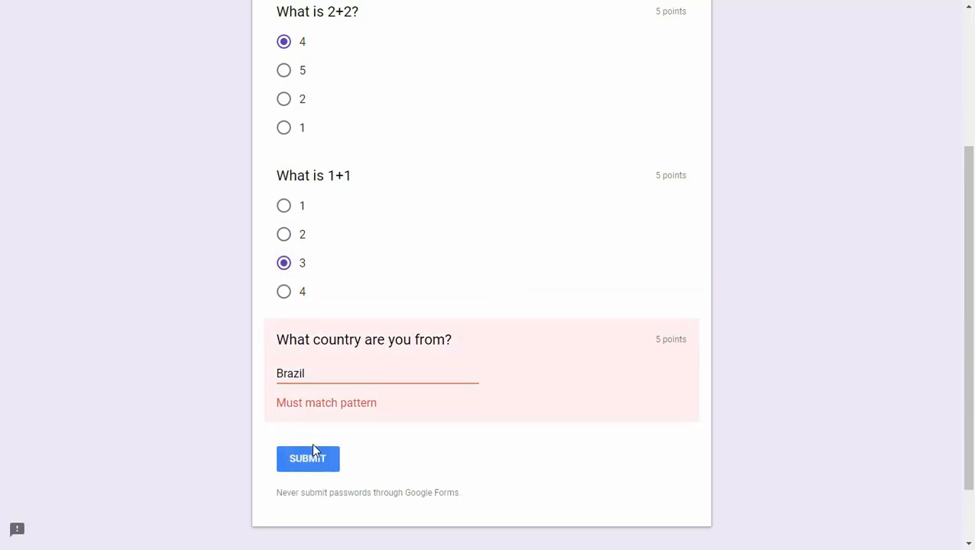
scroll(318, 394, up, 3)
scroll(320, 394, down, 4)
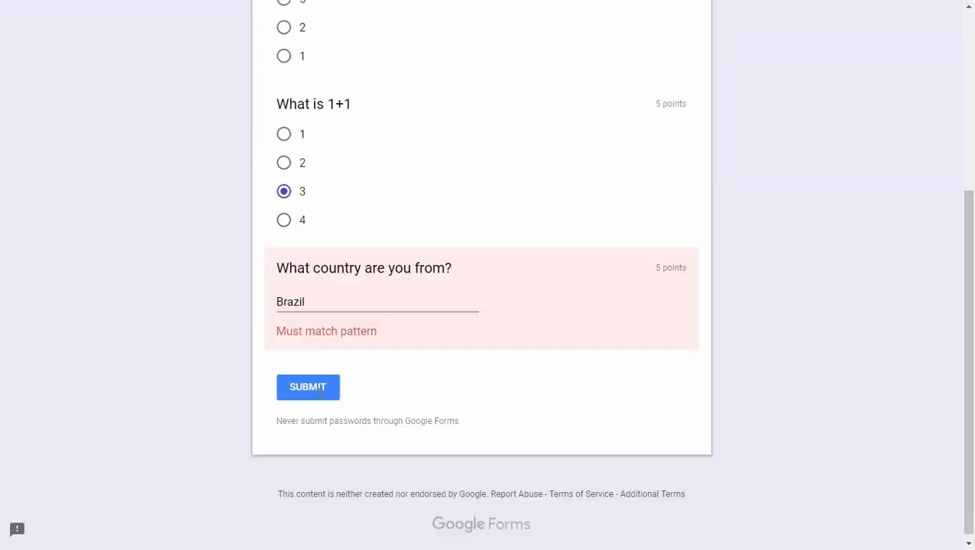
scroll(320, 403, up, 4)
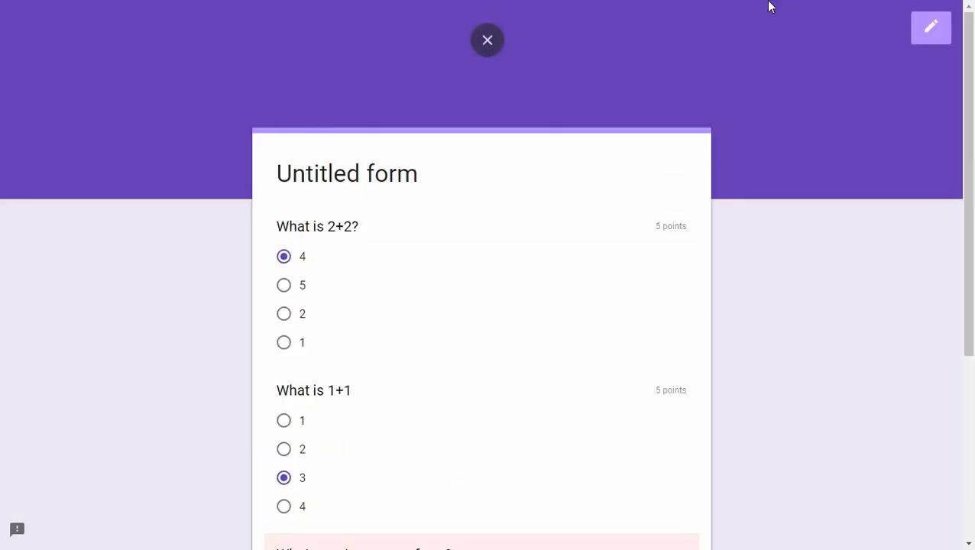
Return to the form editor and remove the response validation rule from the "What country are you from?" question.
click(482, 49)
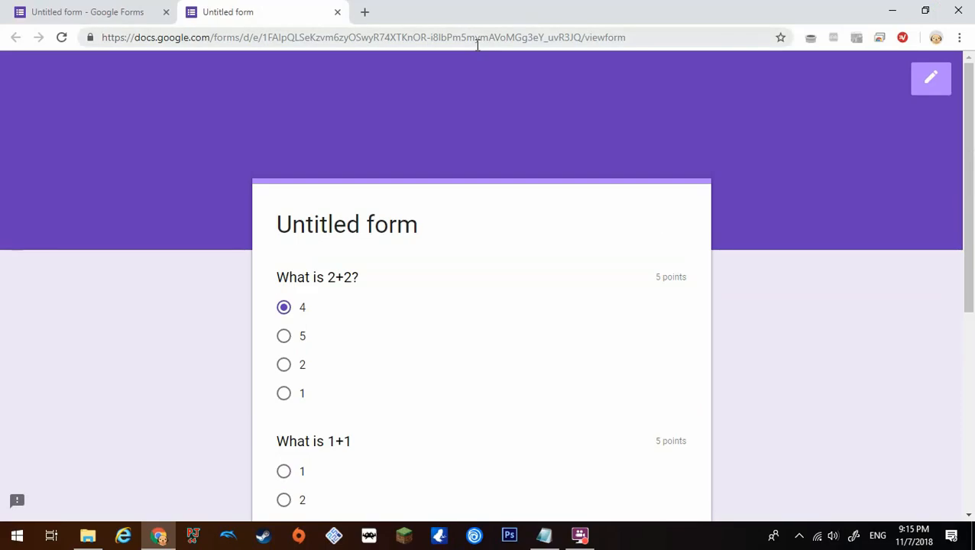
click(112, 15)
key(F11)
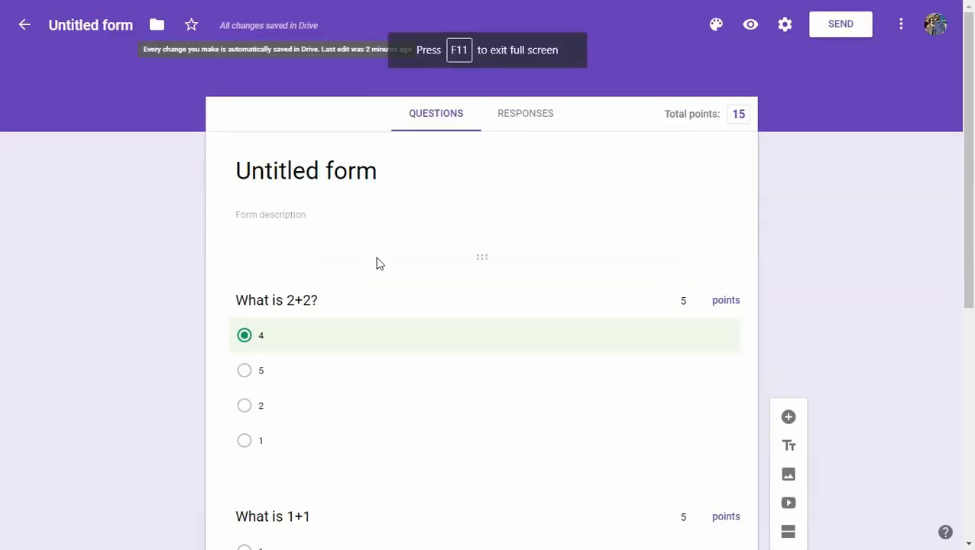
scroll(418, 363, down, 5)
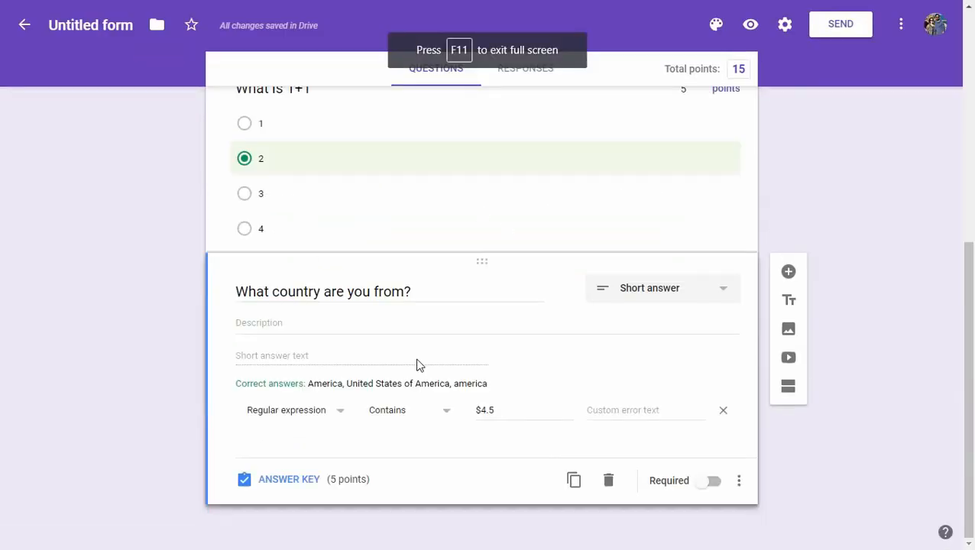
click(722, 412)
scroll(552, 198, up, 5)
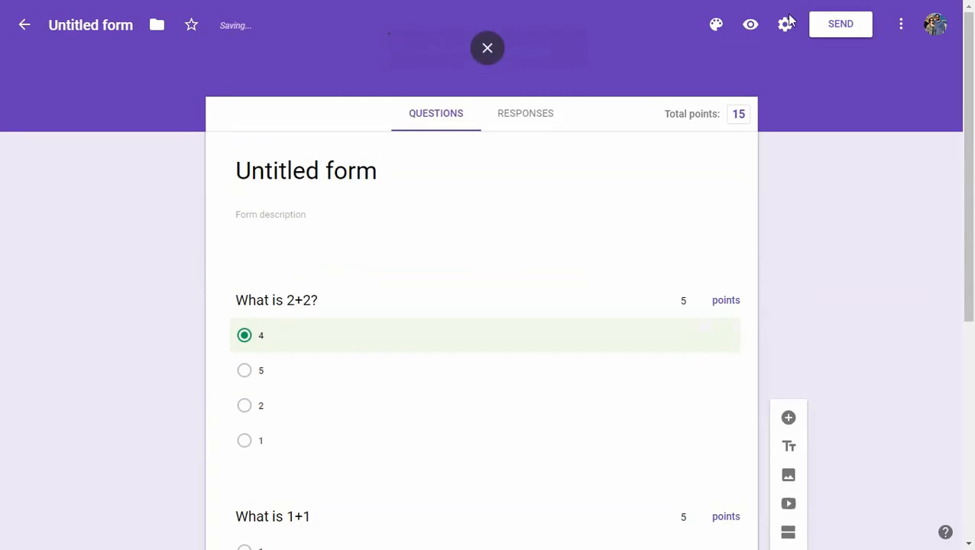
Preview the quiz again and submit it with 5 for 2+2, 2 for 1+1 and Chile as the country.
click(751, 24)
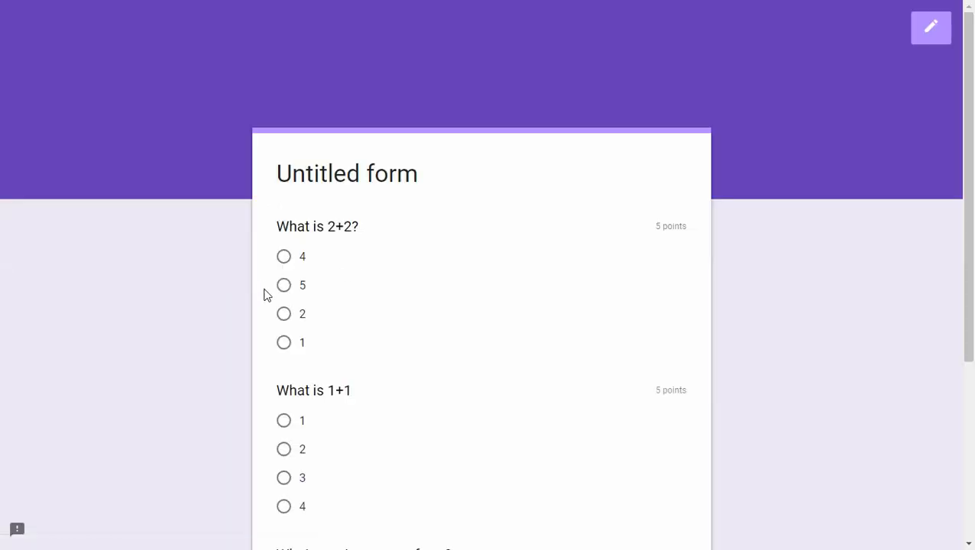
click(285, 287)
click(284, 451)
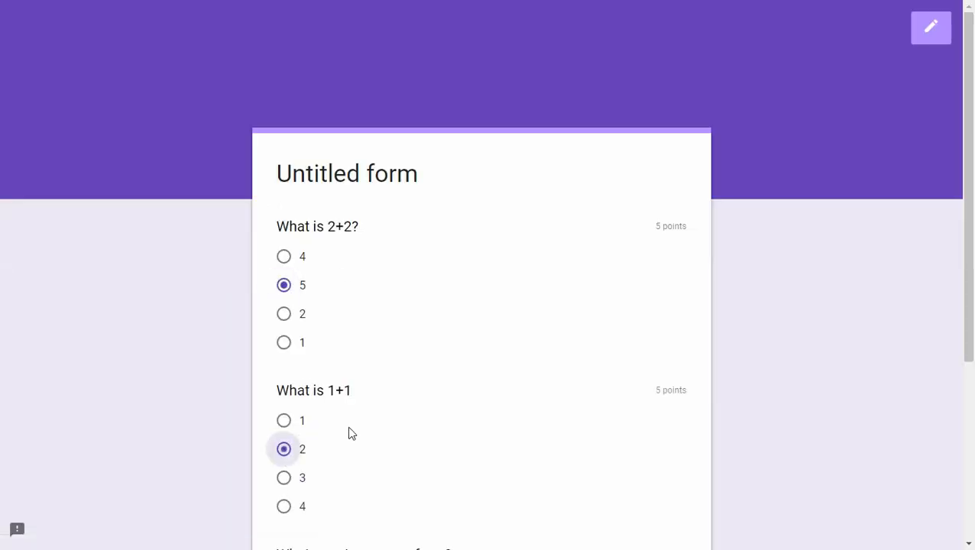
scroll(350, 433, down, 4)
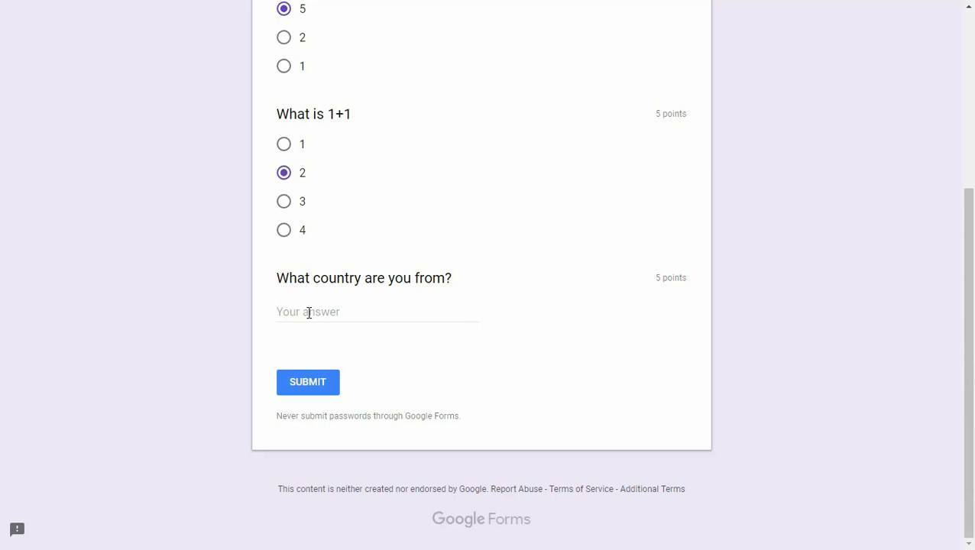
click(309, 313)
text(Chile)
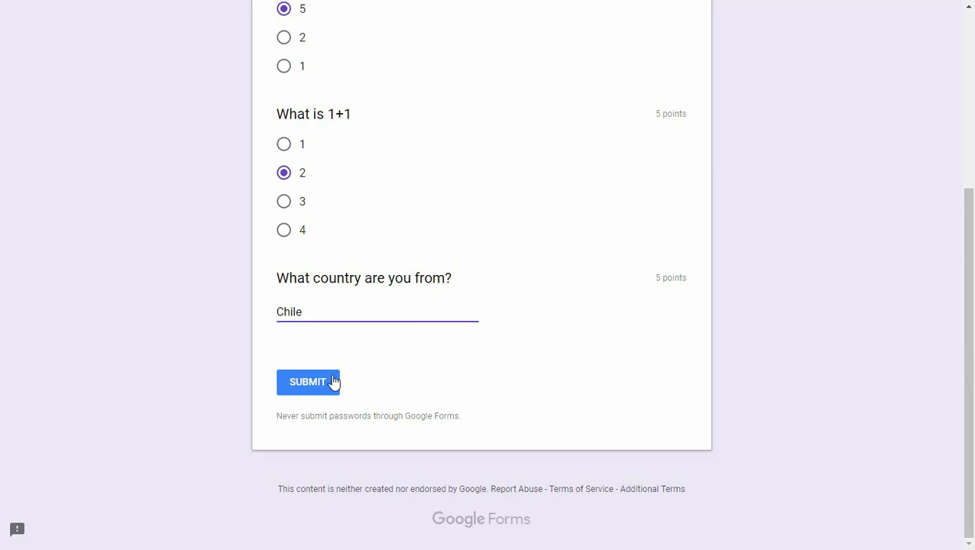
click(334, 382)
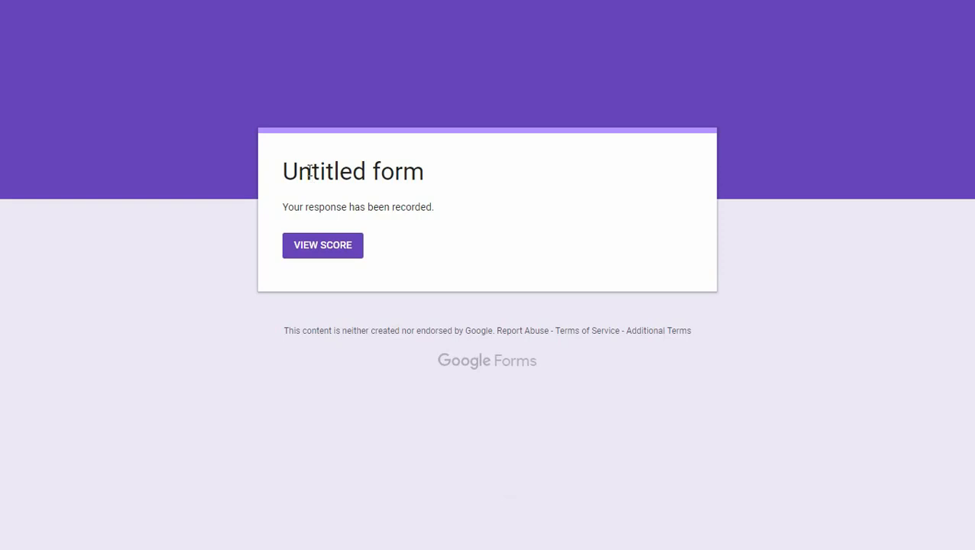
View the score of the submitted quiz and review the correct answers for each question.
click(337, 246)
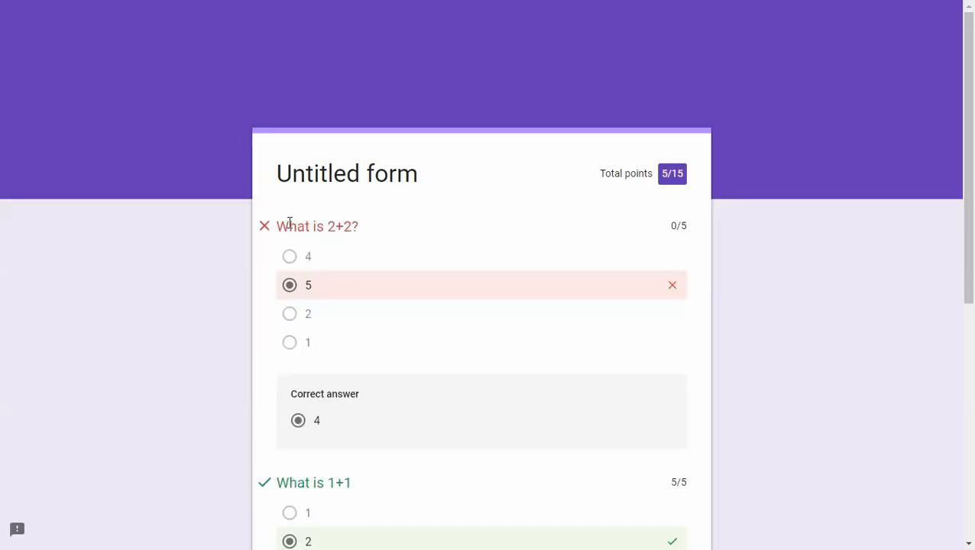
scroll(351, 412, down, 5)
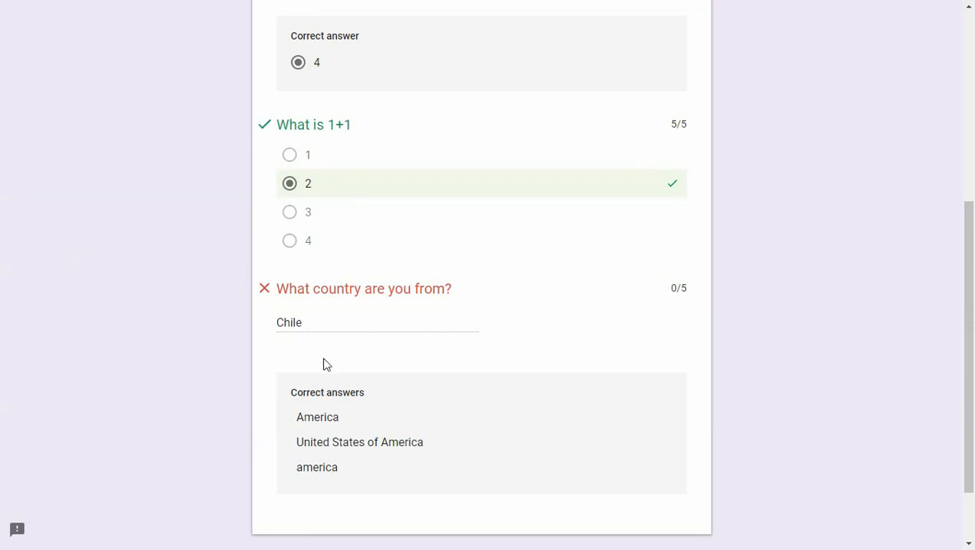
scroll(323, 365, up, 5)
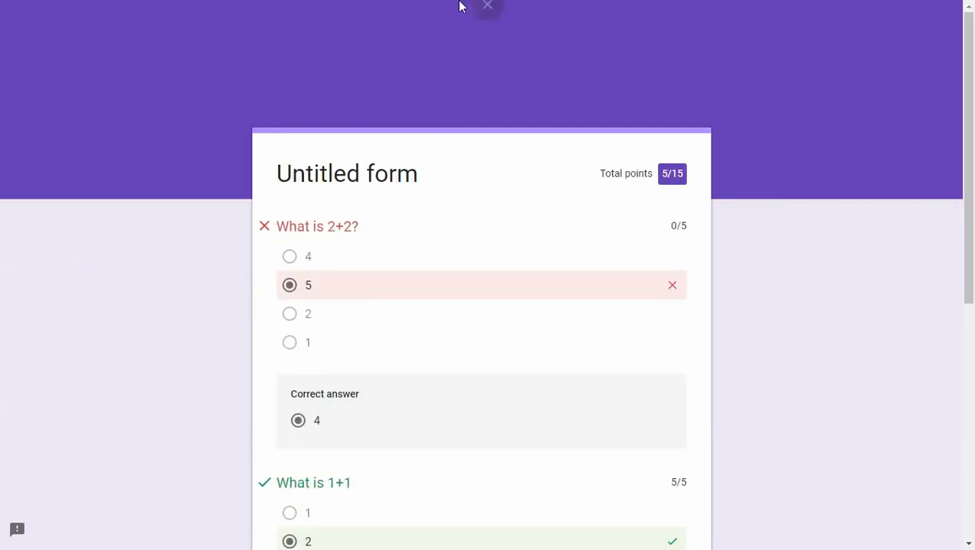
Return to the form editor, open the responses summary, dismiss the tip about per-question responses and examine the score insights.
key(F11)
click(223, 15)
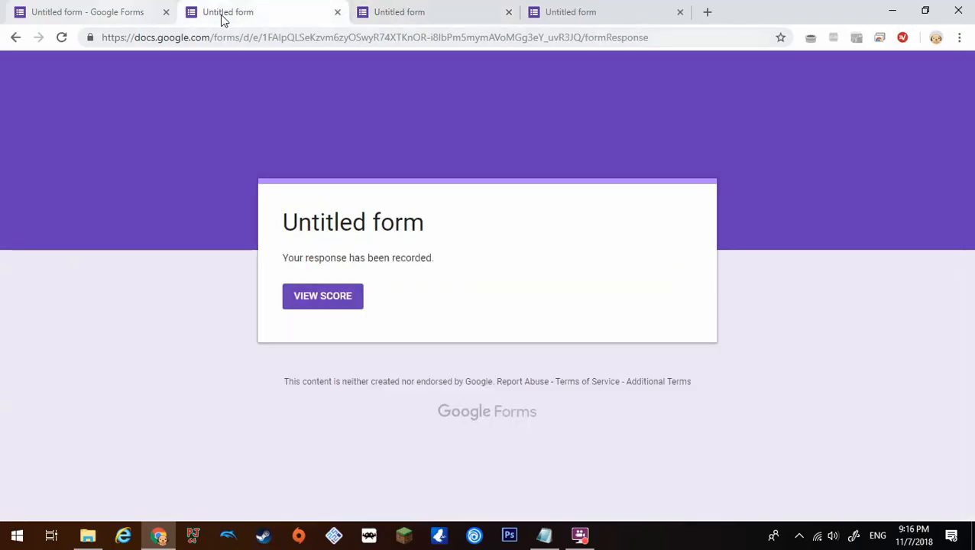
key(F11)
key(F11)
click(124, 16)
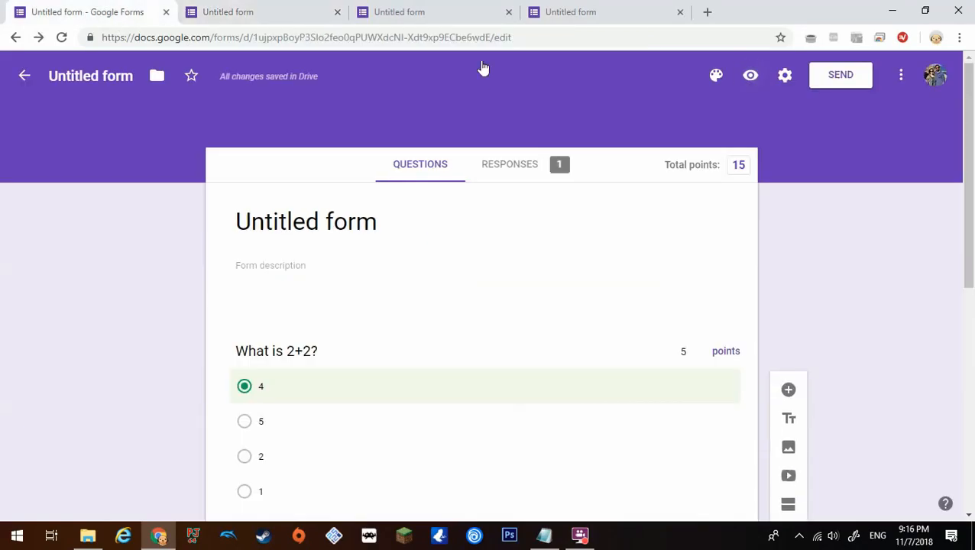
key(F11)
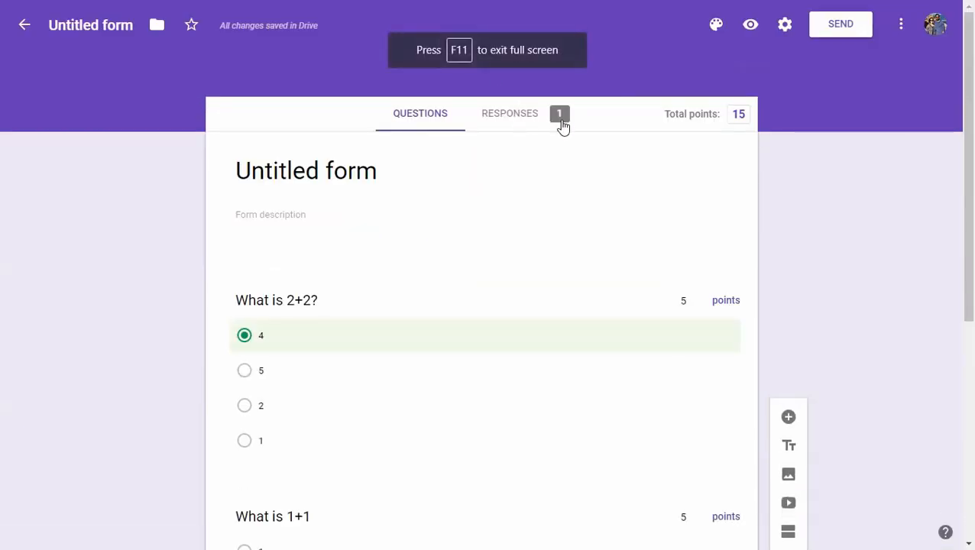
click(522, 118)
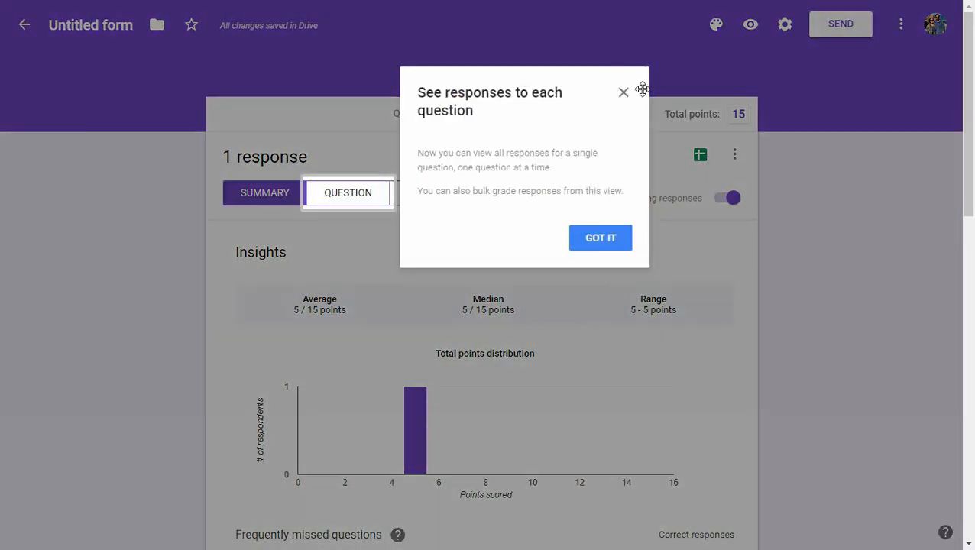
click(585, 244)
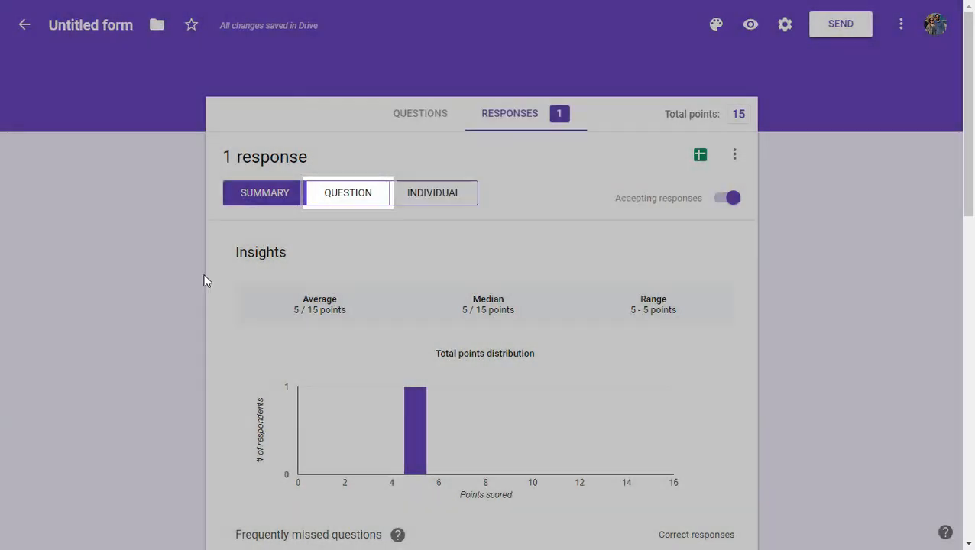
scroll(283, 294, down, 1)
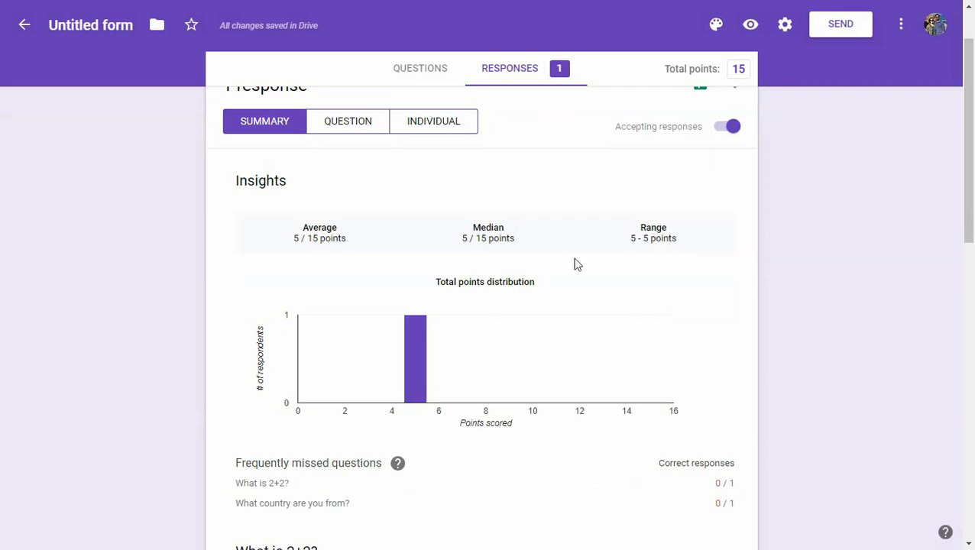
Examine the points distribution, the frequently missed questions and the answer charts for each question in the responses summary.
scroll(520, 290, down, 2)
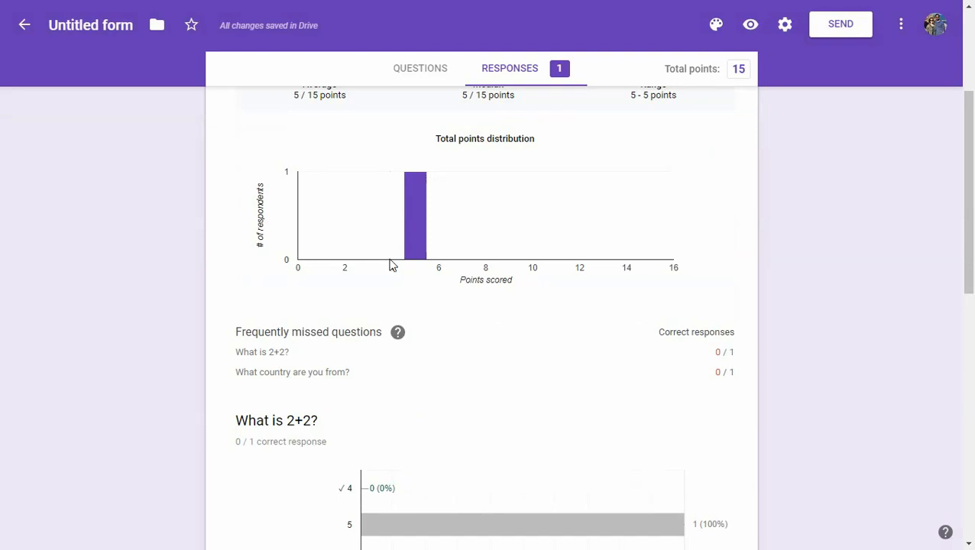
scroll(544, 259, down, 3)
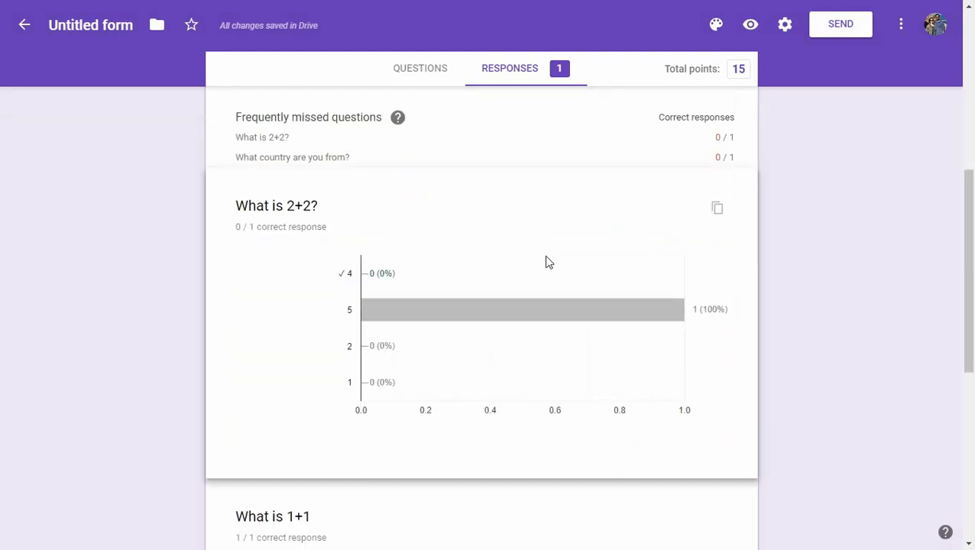
scroll(473, 252, down, 1)
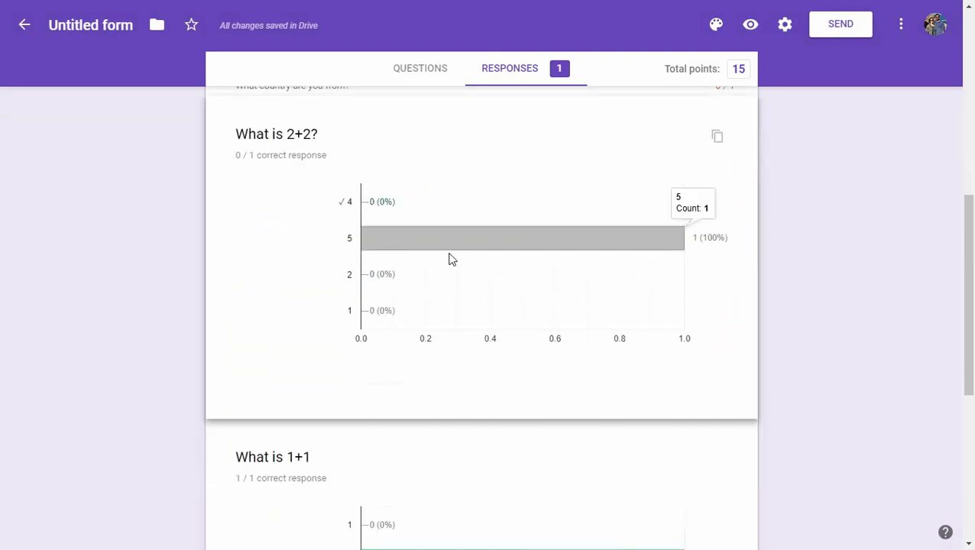
scroll(395, 315, down, 2)
scroll(401, 319, down, 2)
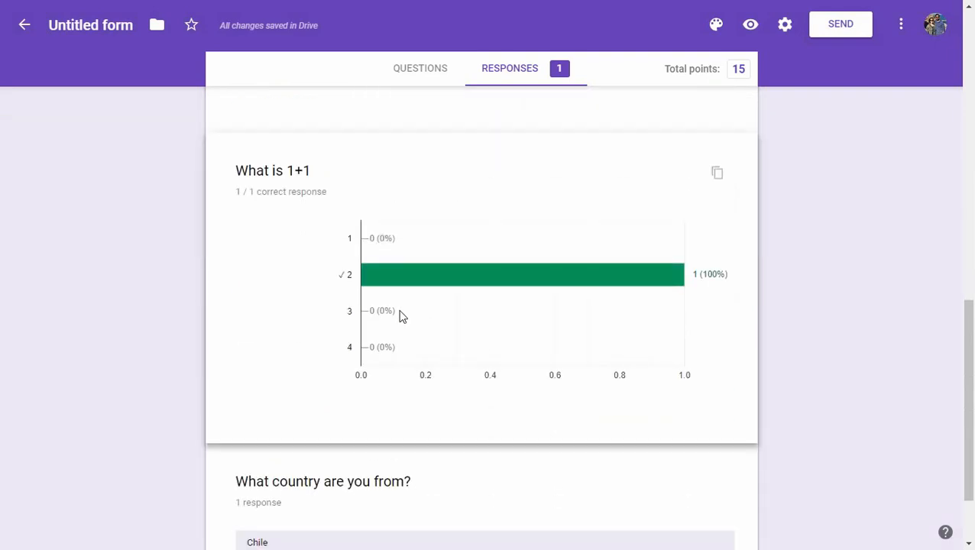
scroll(401, 317, down, 1)
scroll(401, 317, up, 8)
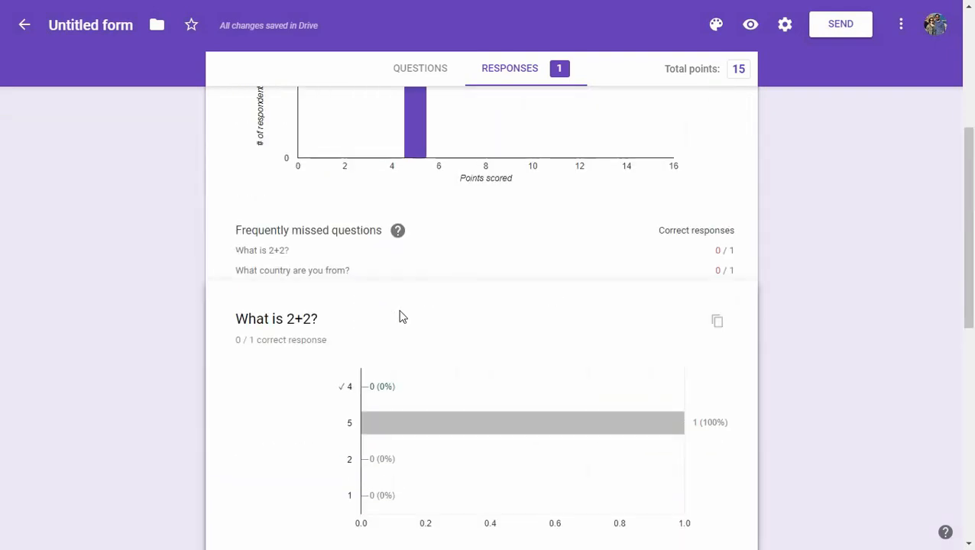
Switch the responses to the per-question view and look over the grading of the "What is 2+2?" answer.
click(351, 200)
scroll(367, 229, down, 1)
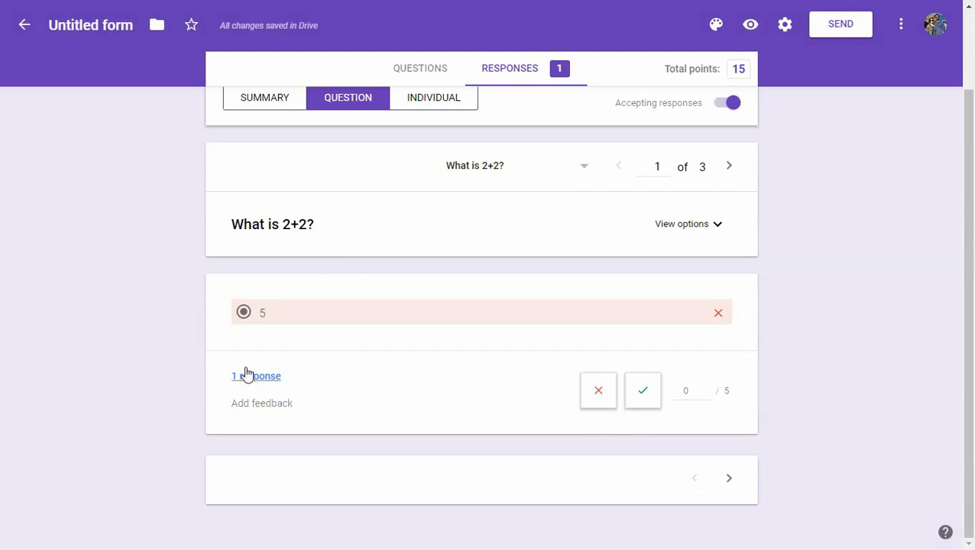
scroll(481, 290, up, 1)
Show the individual response and review its score, the submitted answers and the correct answers for all the questions.
click(442, 193)
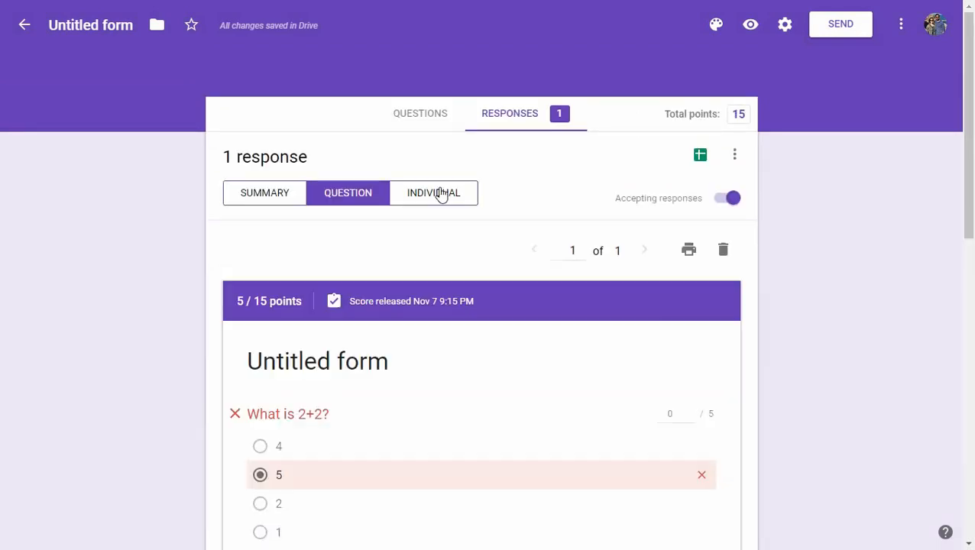
scroll(440, 193, down, 2)
scroll(576, 205, up, 2)
scroll(577, 229, down, 3)
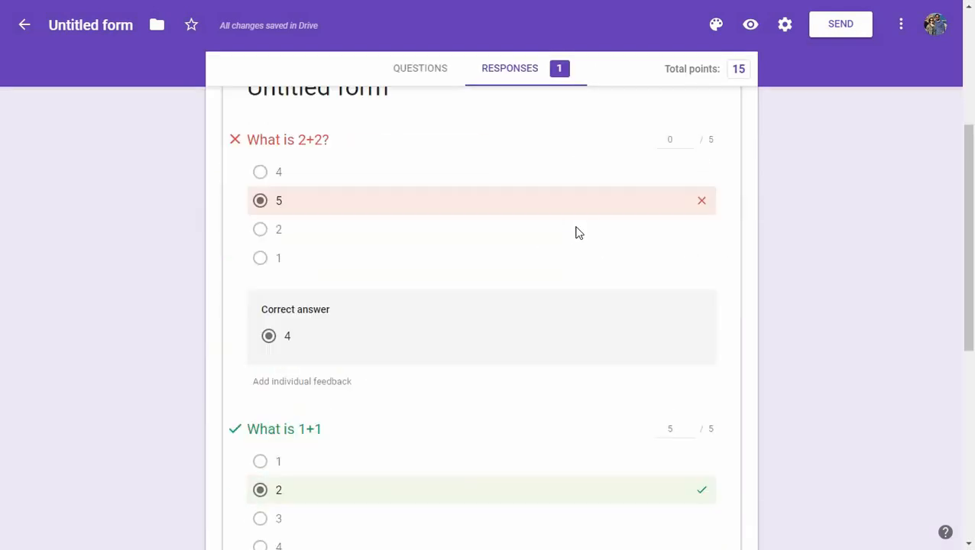
scroll(577, 233, up, 3)
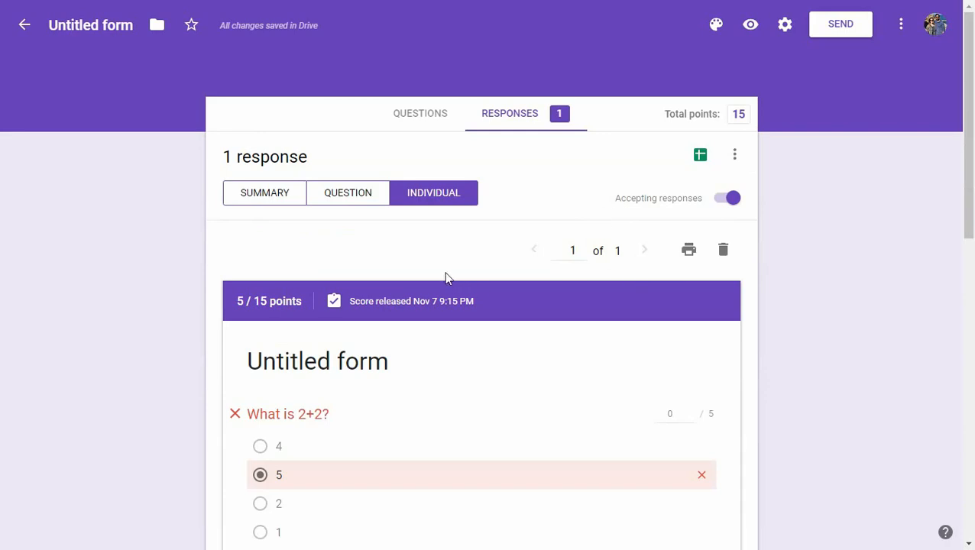
scroll(448, 278, down, 4)
scroll(448, 279, down, 5)
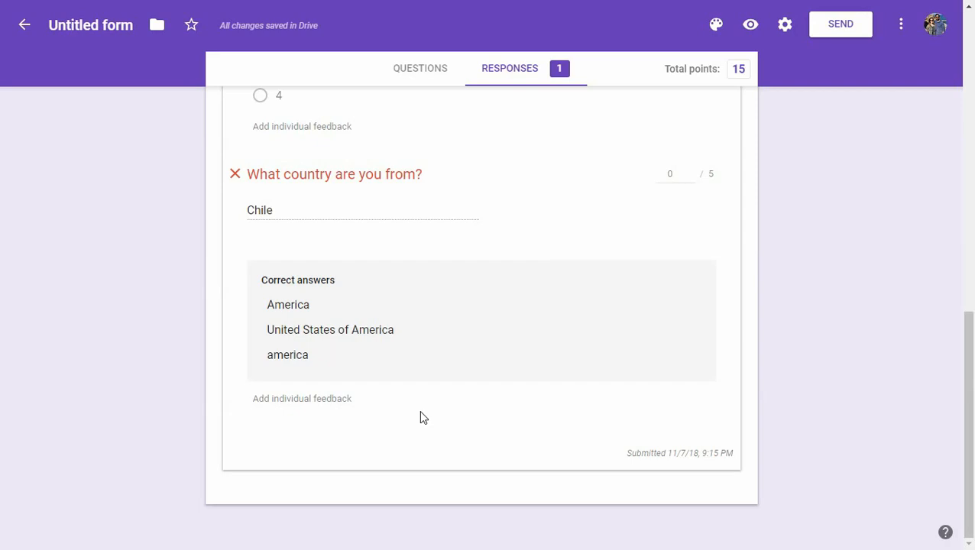
scroll(419, 411, up, 5)
scroll(419, 410, up, 4)
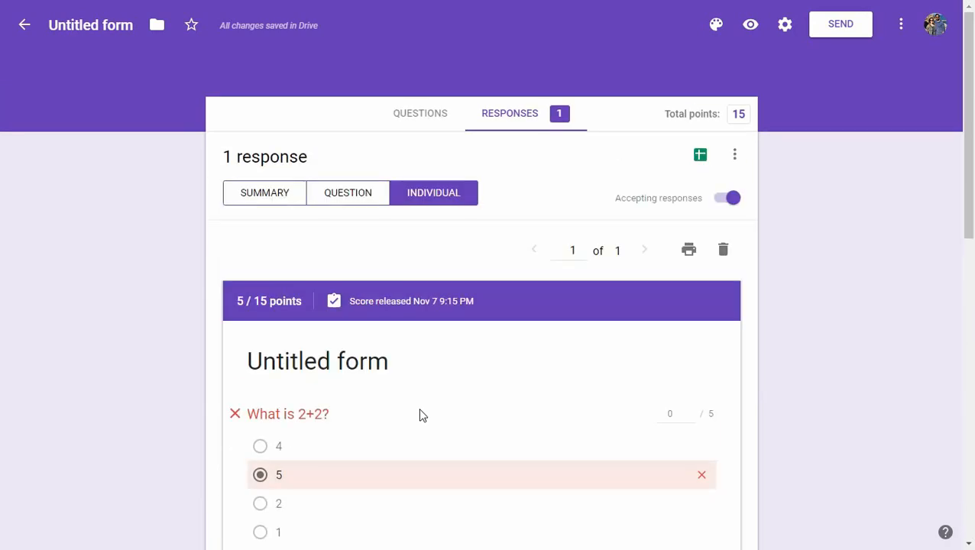